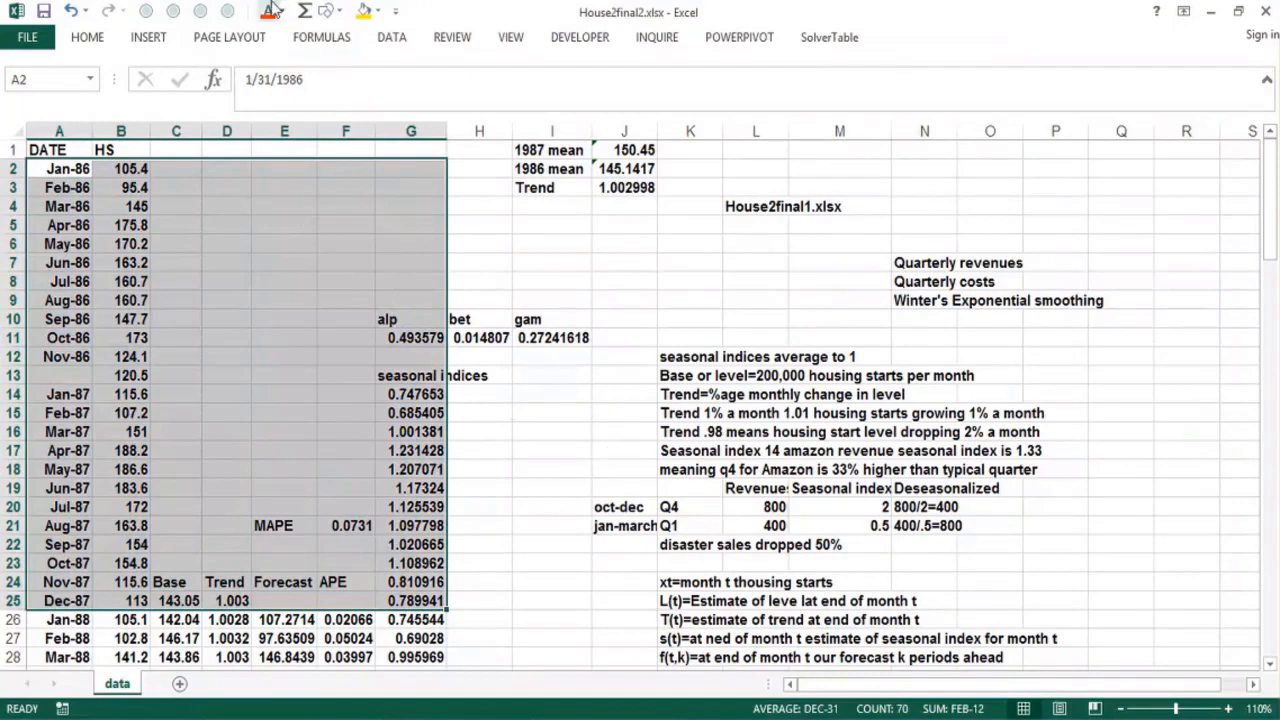
# Step: Colour the text of the initialization data in A2:G25 red
pyautogui.click(266, 16)
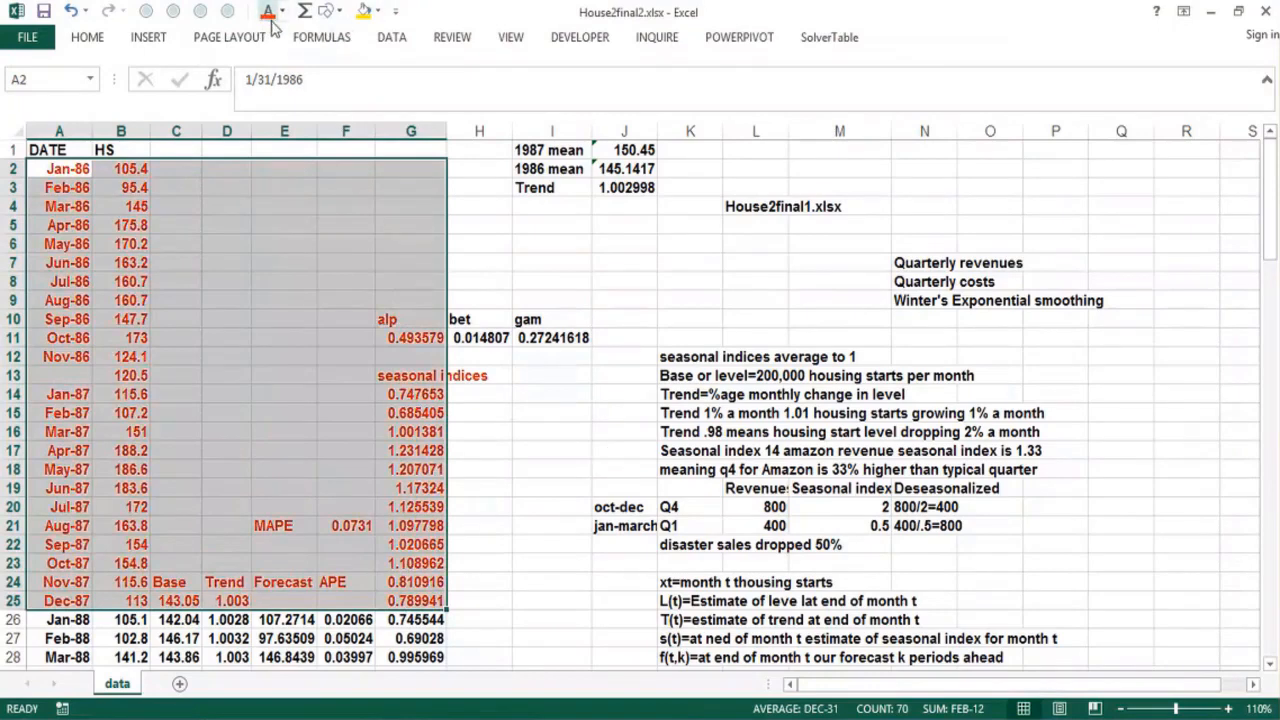
pyautogui.click(558, 560)
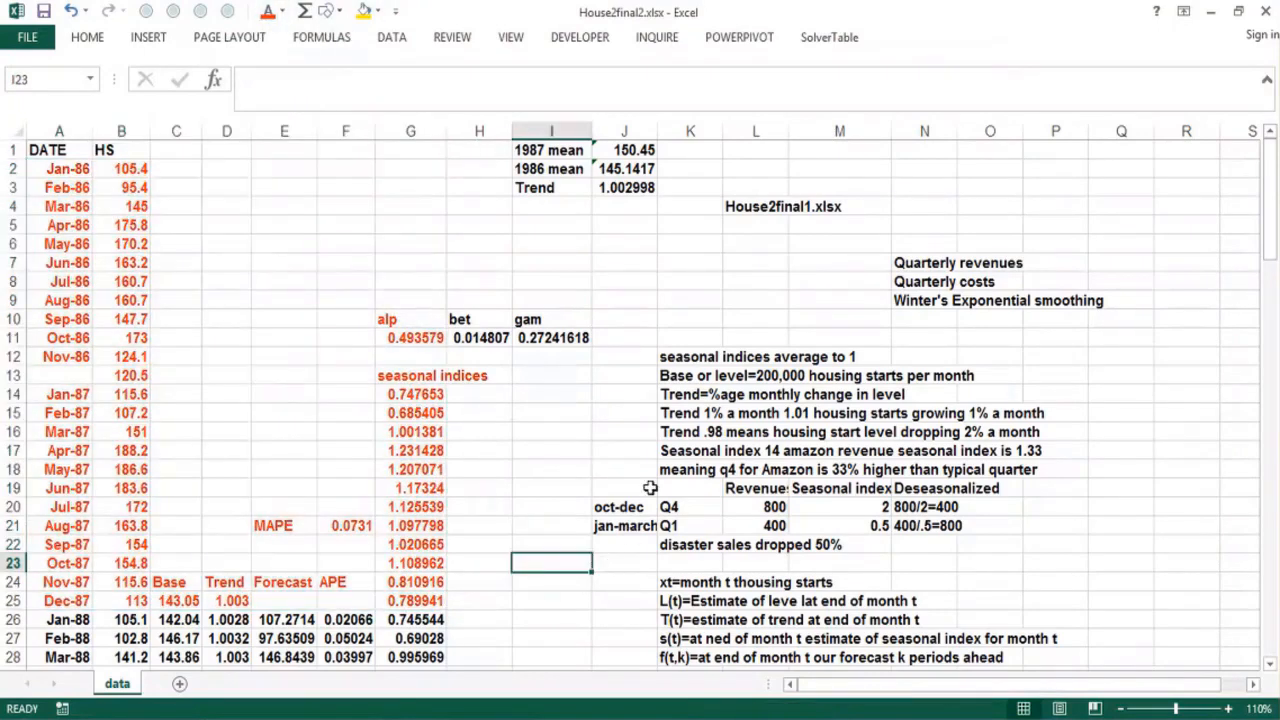
# Step: Highlight the three smoothing equations for L(t), T(t) and s(t) in J30:N32 with a gold fill
pyautogui.press('Right')
pyautogui.press('Down')
pyautogui.press('Down')
pyautogui.press('Down')
pyautogui.press('Down')
pyautogui.press('Down')
pyautogui.press('Down')
pyautogui.press('Down')
pyautogui.press('Down')
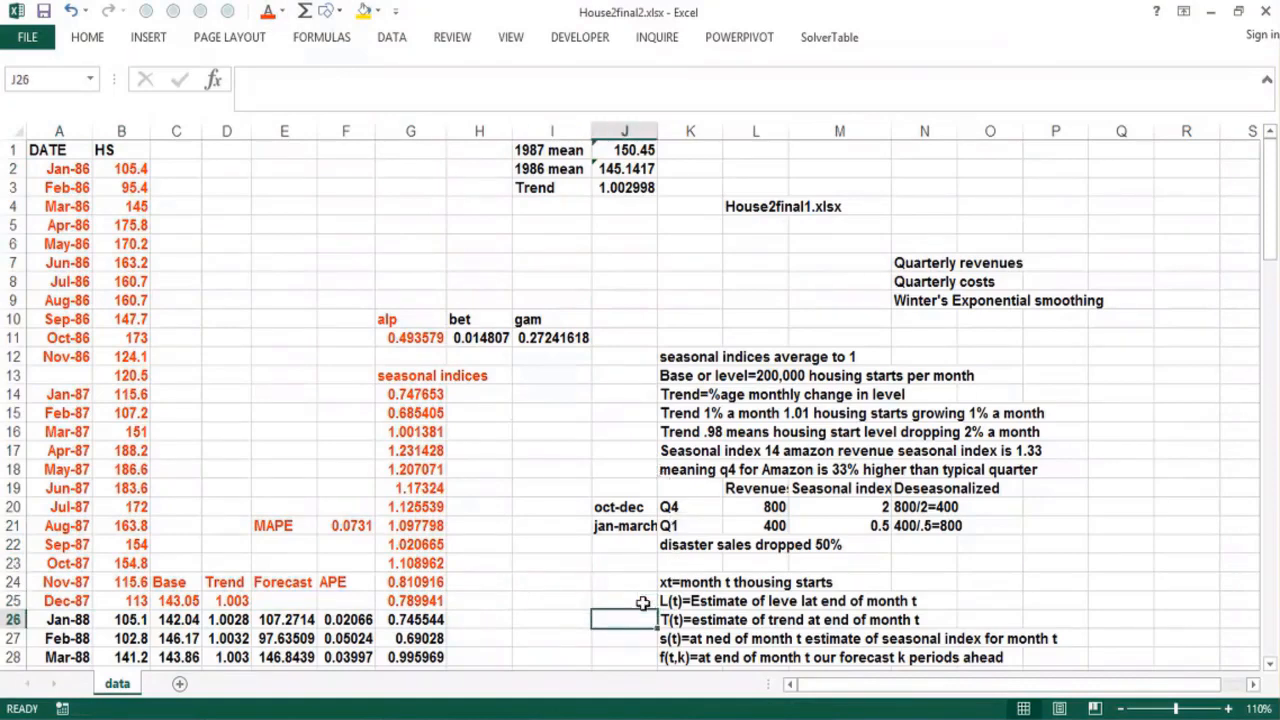
pyautogui.press('Down')
pyautogui.press('Down')
pyautogui.press('Down')
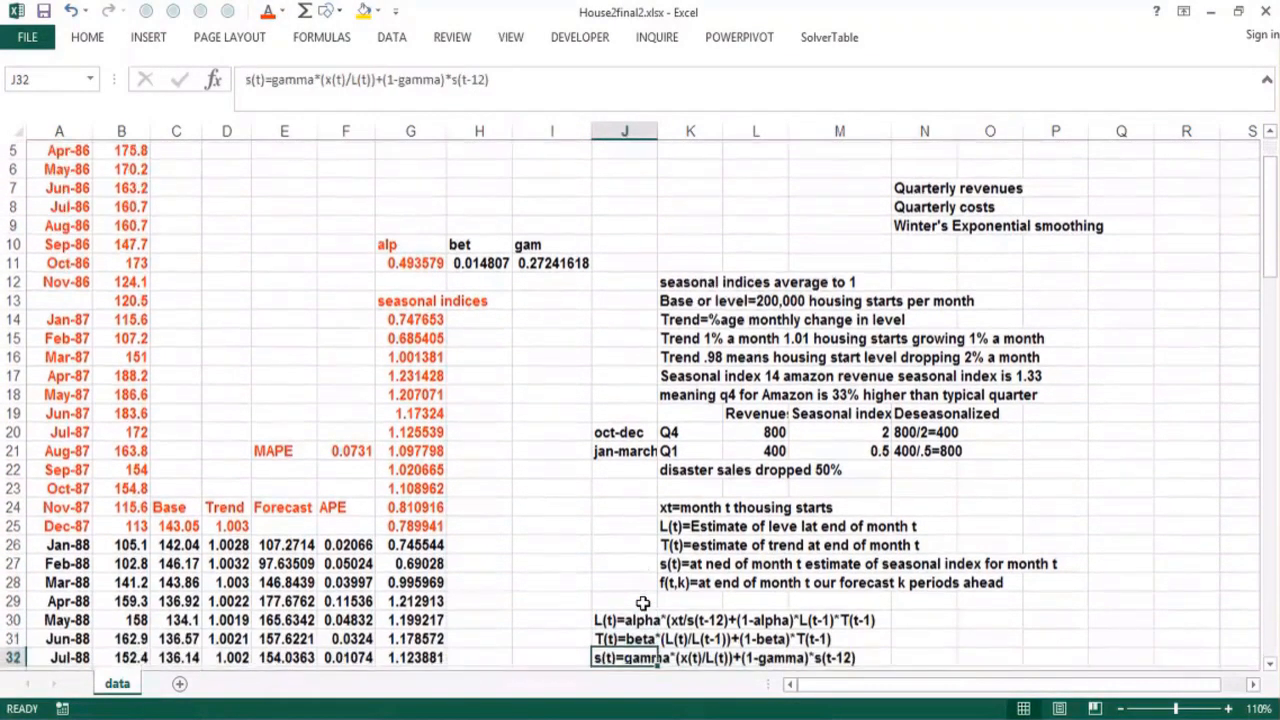
pyautogui.moveTo(592, 582); pyautogui.dragTo(896, 613)
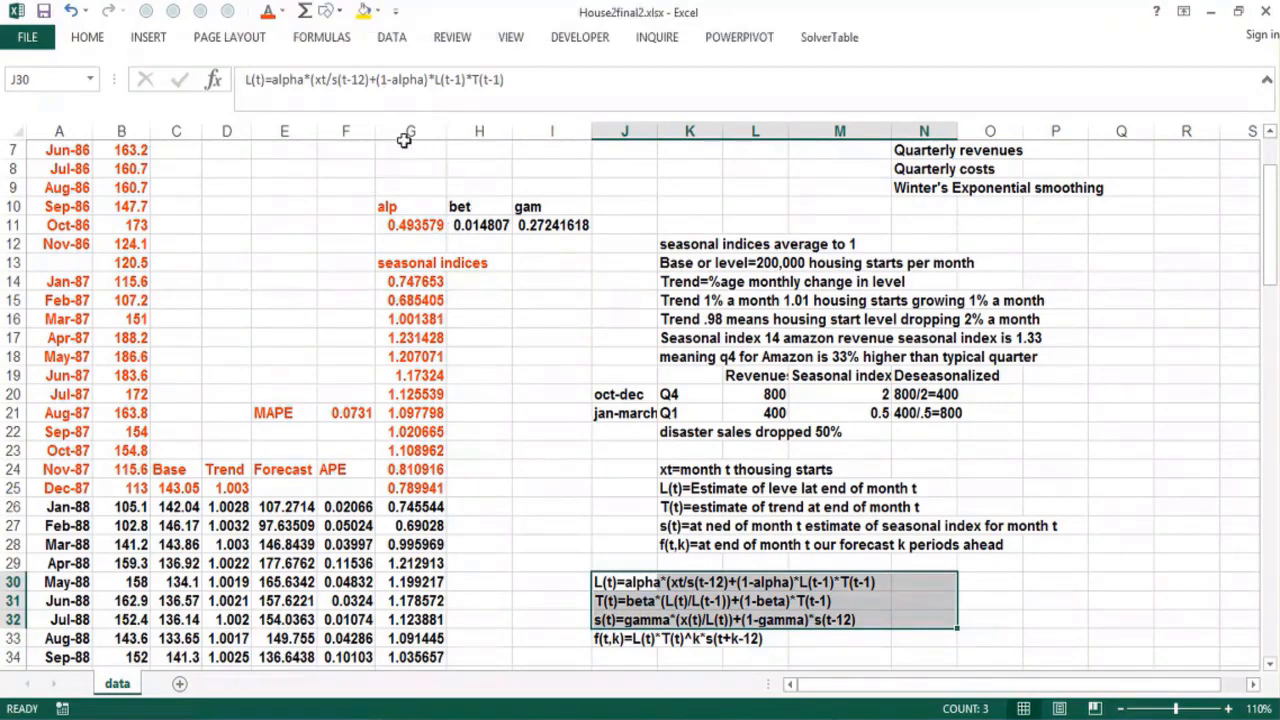
pyautogui.click(364, 10)
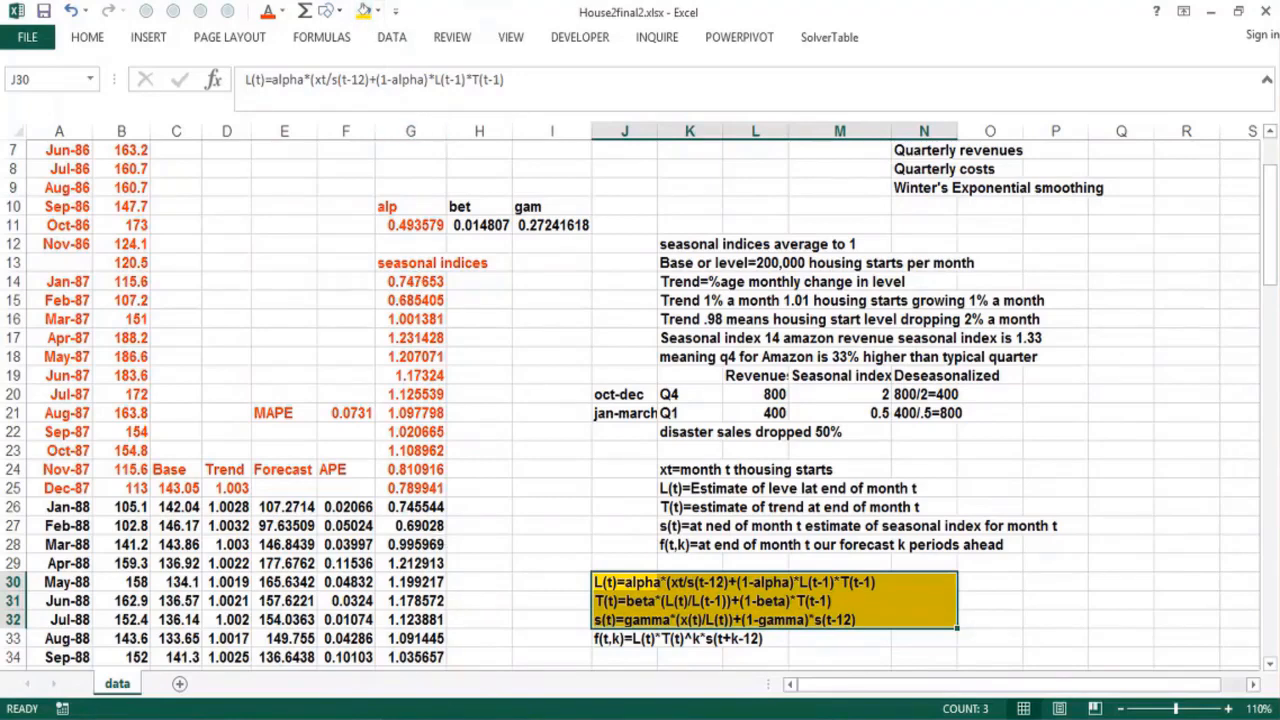
pyautogui.click(615, 507)
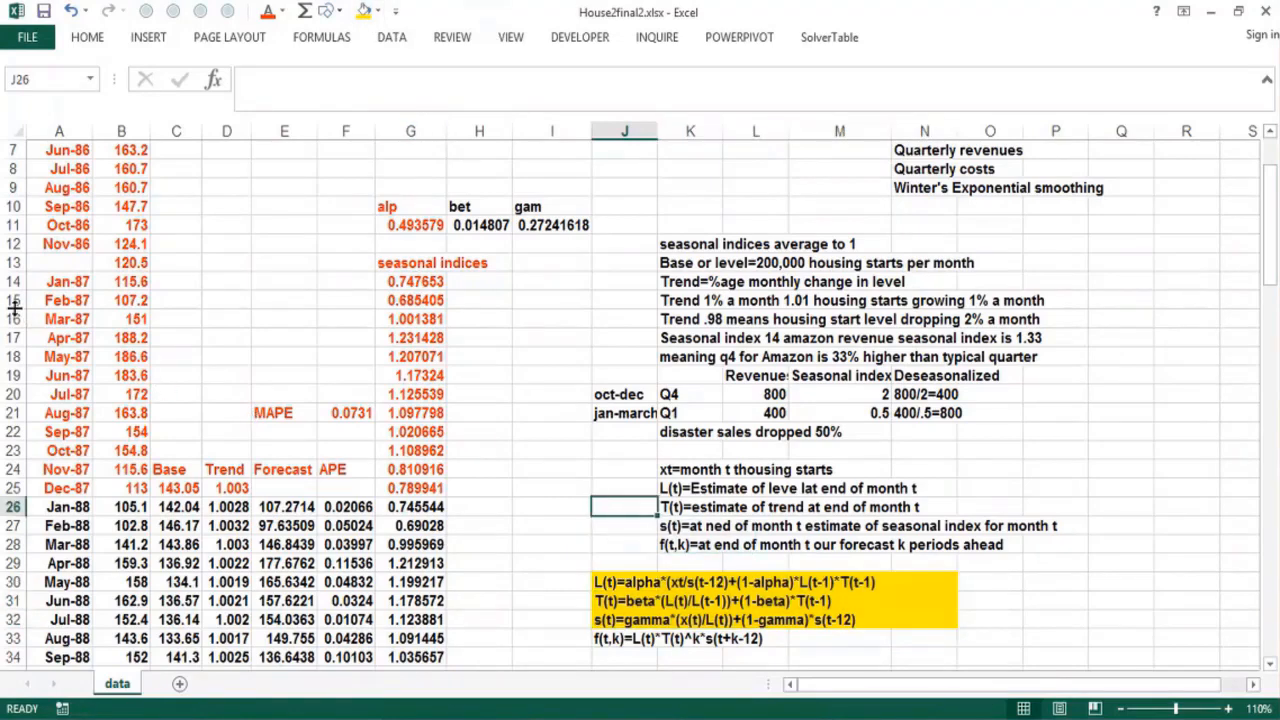
# Step: Look over the 1986 monthly housing starts in column B, moving up to March 1986
pyautogui.click(99, 257)
pyautogui.press('Up')
pyautogui.press('Up')
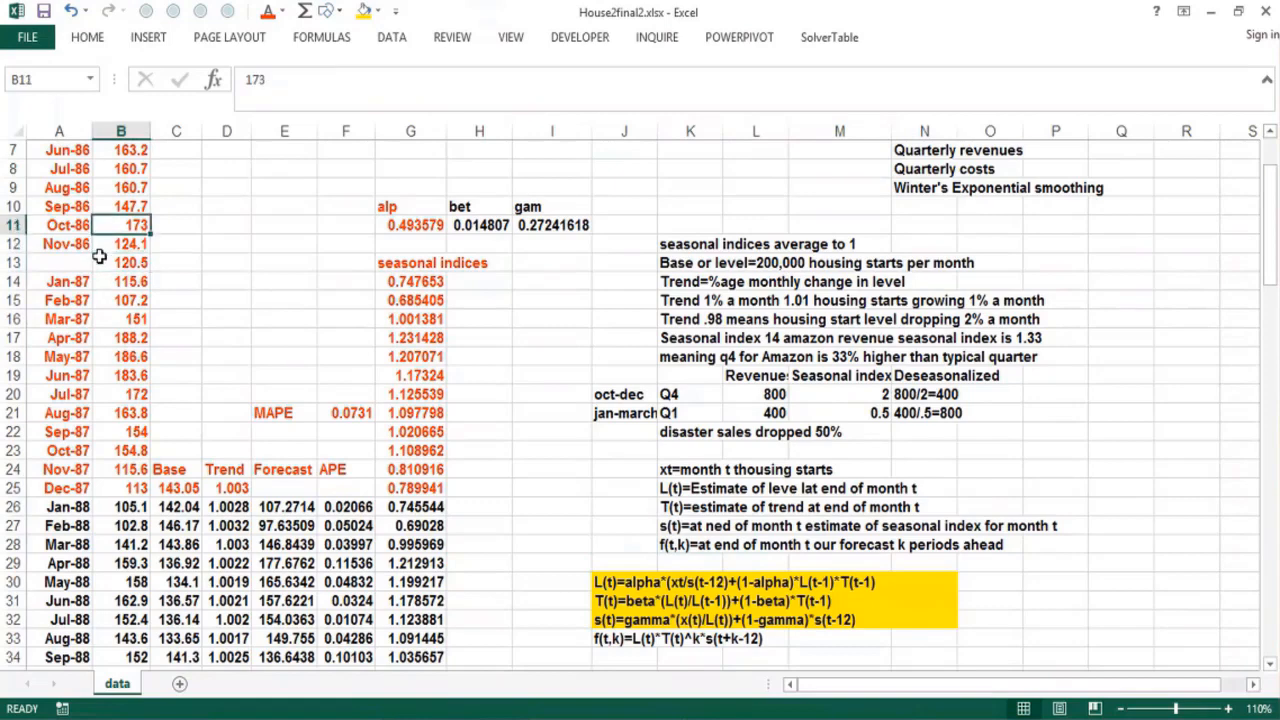
pyautogui.press('Up')
pyautogui.press('Up')
pyautogui.press('Up')
pyautogui.press('Up')
pyautogui.press('Up')
pyautogui.press('Up')
pyautogui.press('Up')
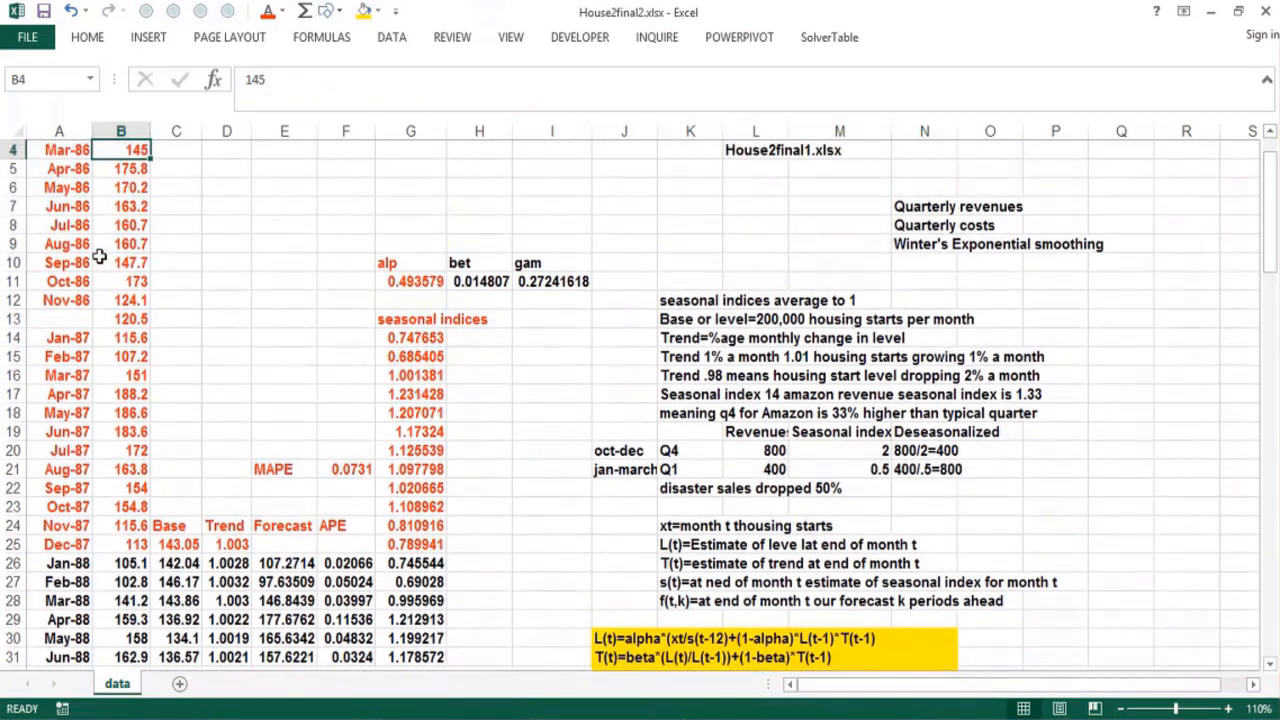
# Step: Examine the initial seasonal index formulas in column G for January, February and December 1987, in G14, G15 and G25
pyautogui.click(403, 339)
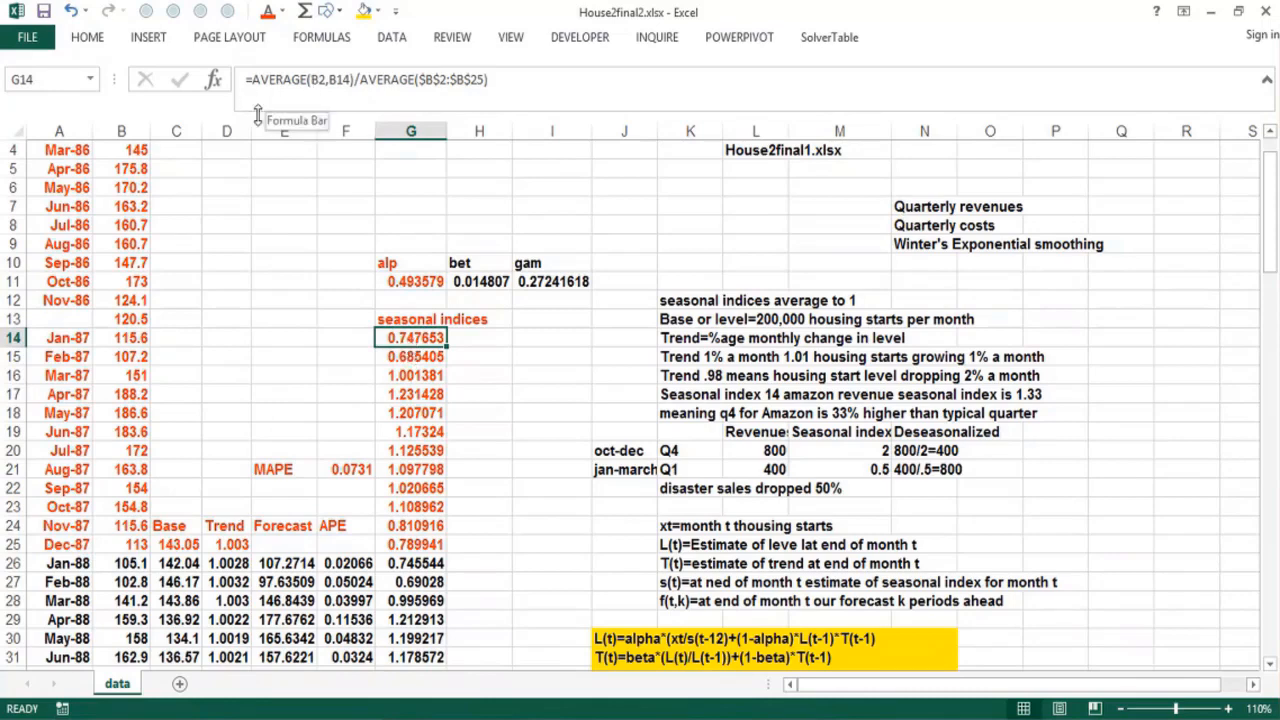
pyautogui.press('Up')
pyautogui.press('Up')
pyautogui.press('Up')
pyautogui.press('Up')
pyautogui.press('Up')
pyautogui.press('Up')
pyautogui.press('Up')
pyautogui.press('Up')
pyautogui.press('Up')
pyautogui.press('Up')
pyautogui.press('Up')
pyautogui.press('Up')
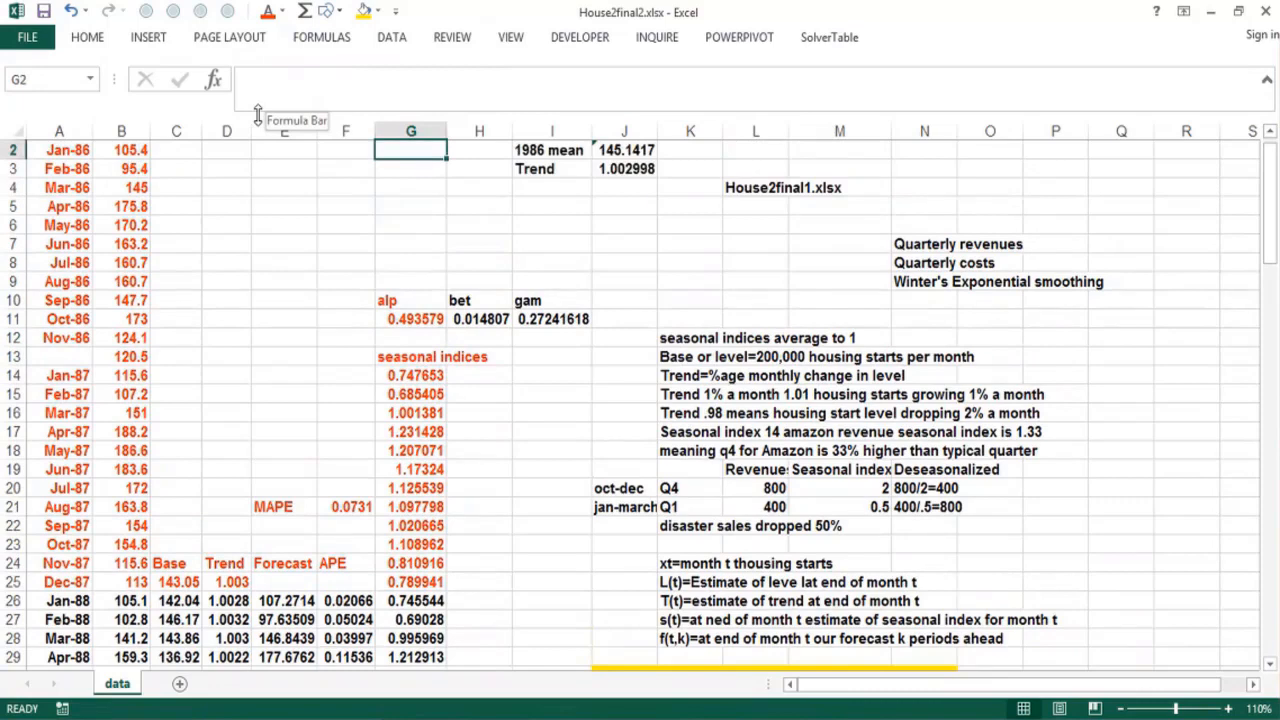
pyautogui.click(414, 378)
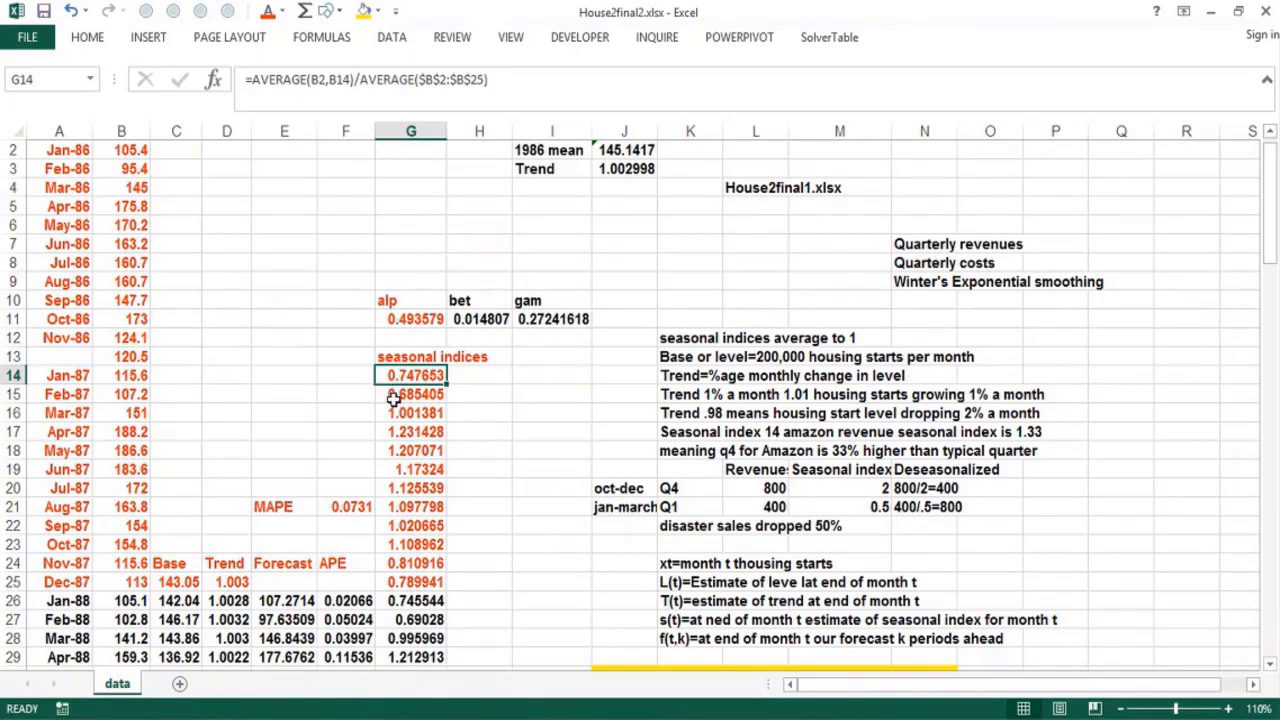
pyautogui.click(394, 397)
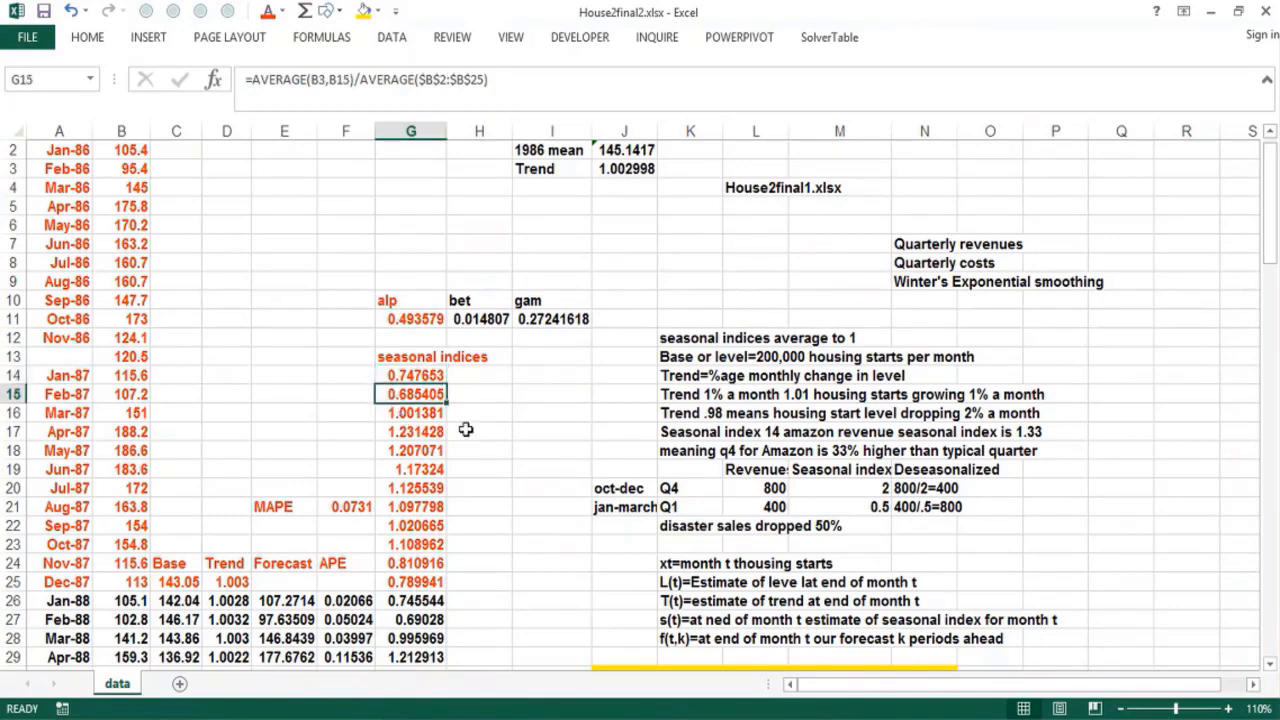
pyautogui.click(414, 584)
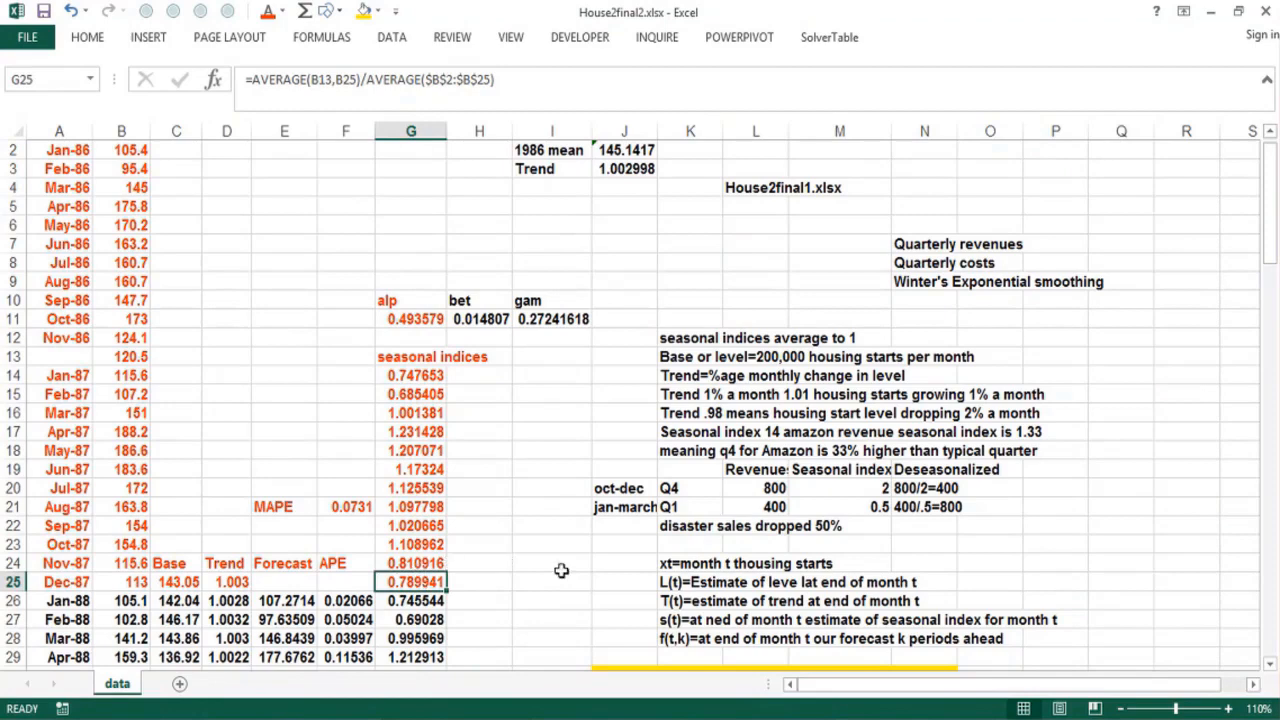
# Step: Trace the initial trend in D25 back to the 1986 mean, 1987 mean and Trend formulas in J1:J3
pyautogui.click(233, 581)
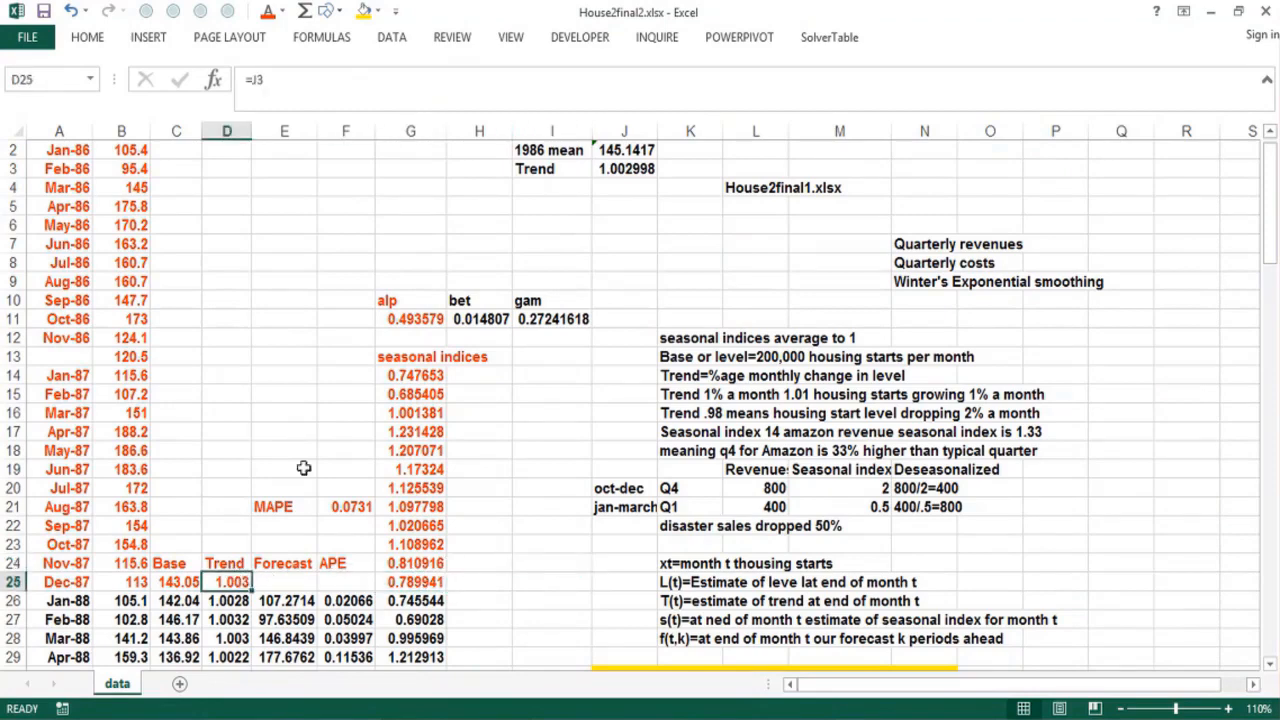
pyautogui.click(625, 148)
pyautogui.press('Up')
pyautogui.press('Down')
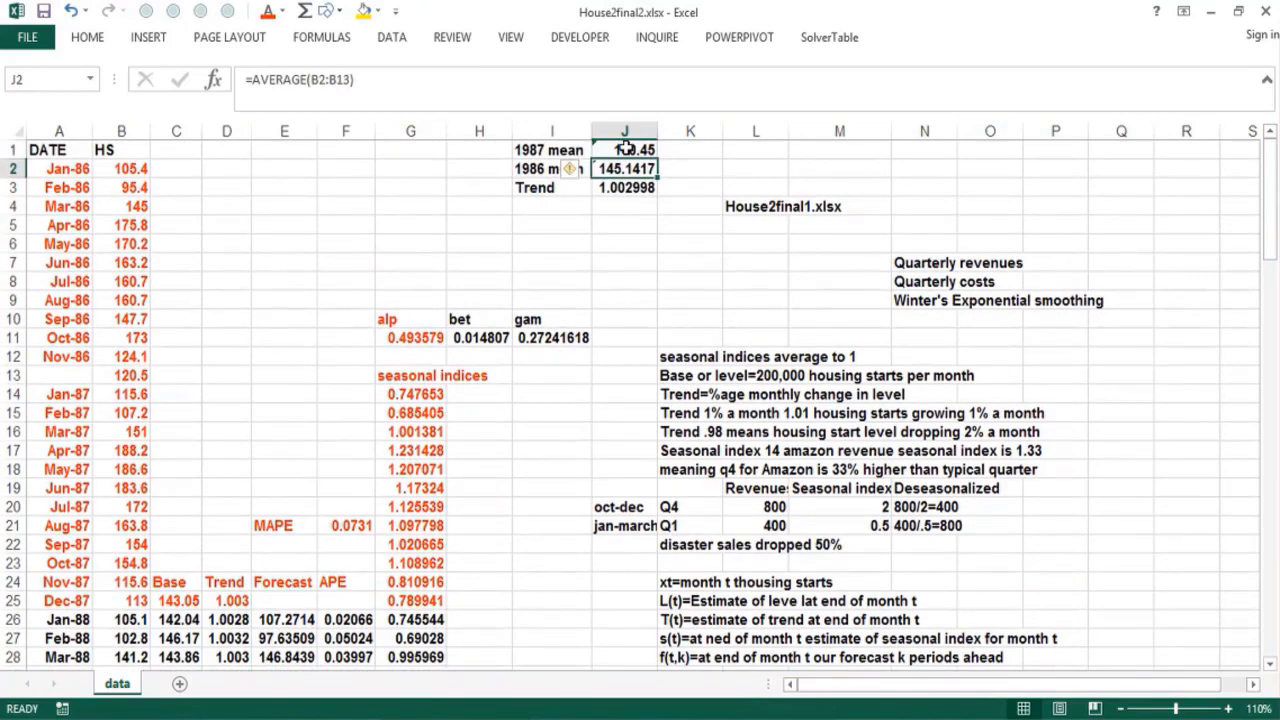
pyautogui.press('Up')
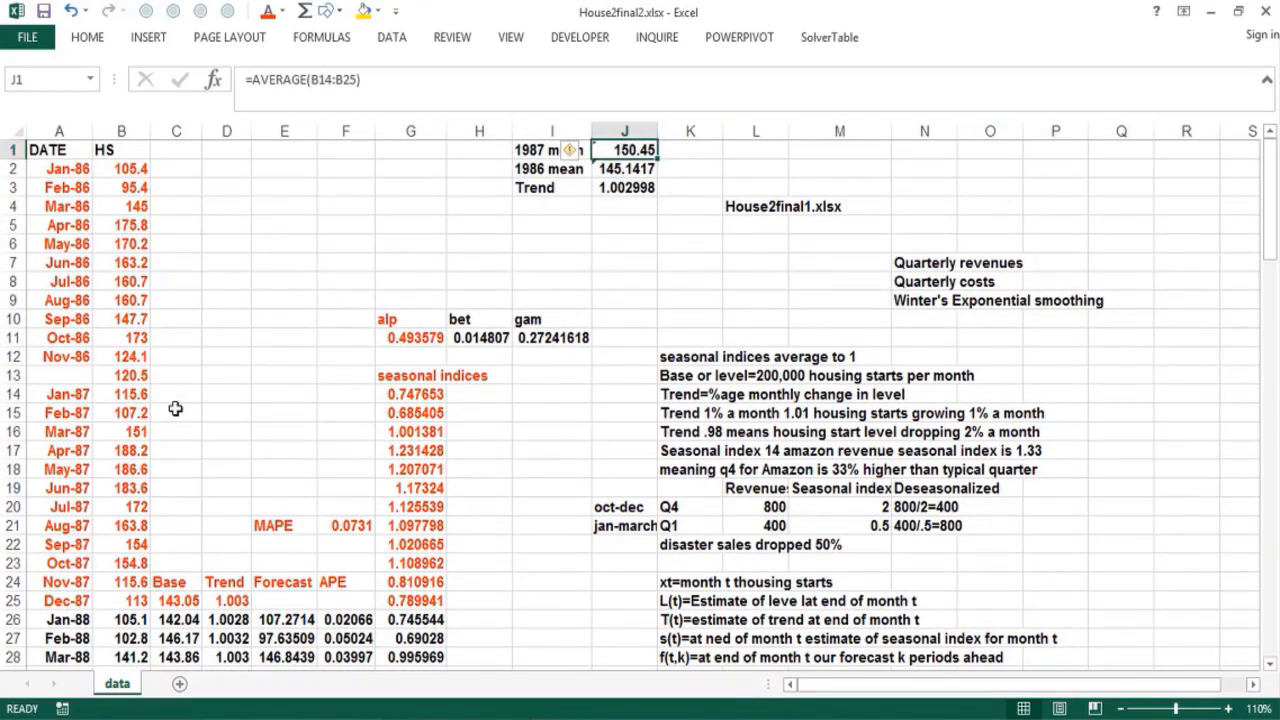
pyautogui.click(607, 170)
pyautogui.click(603, 188)
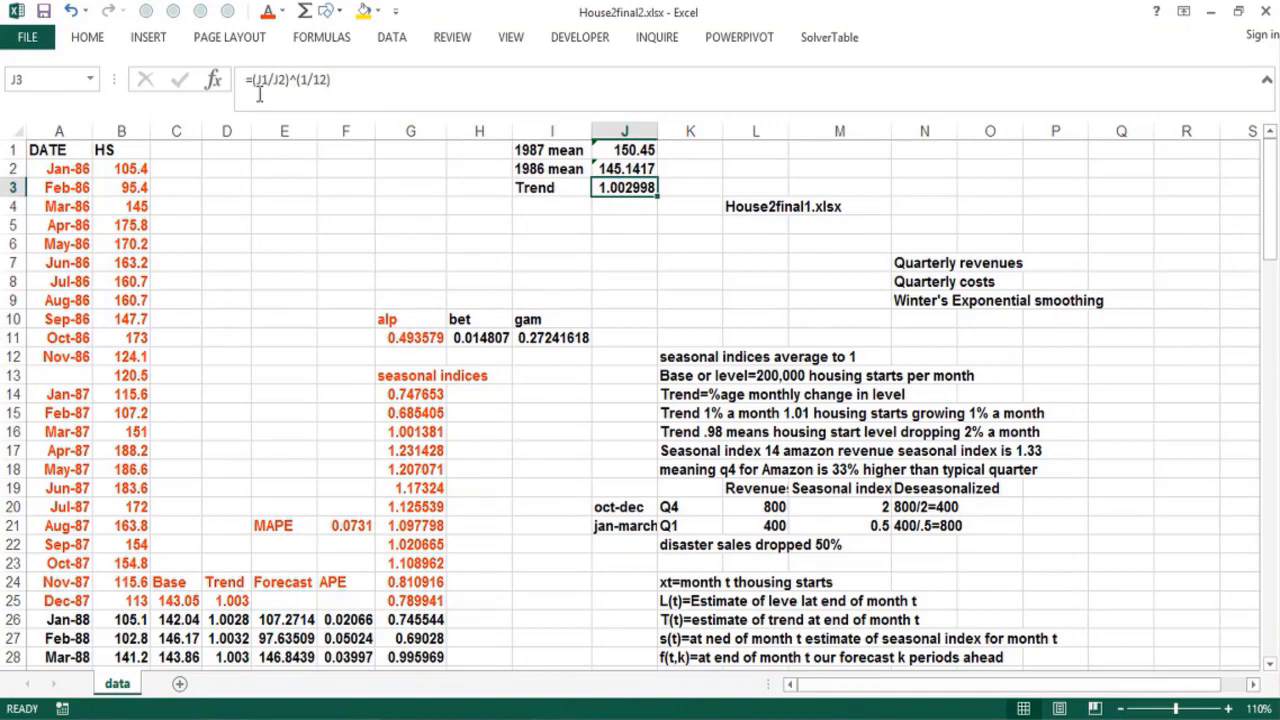
pyautogui.click(595, 226)
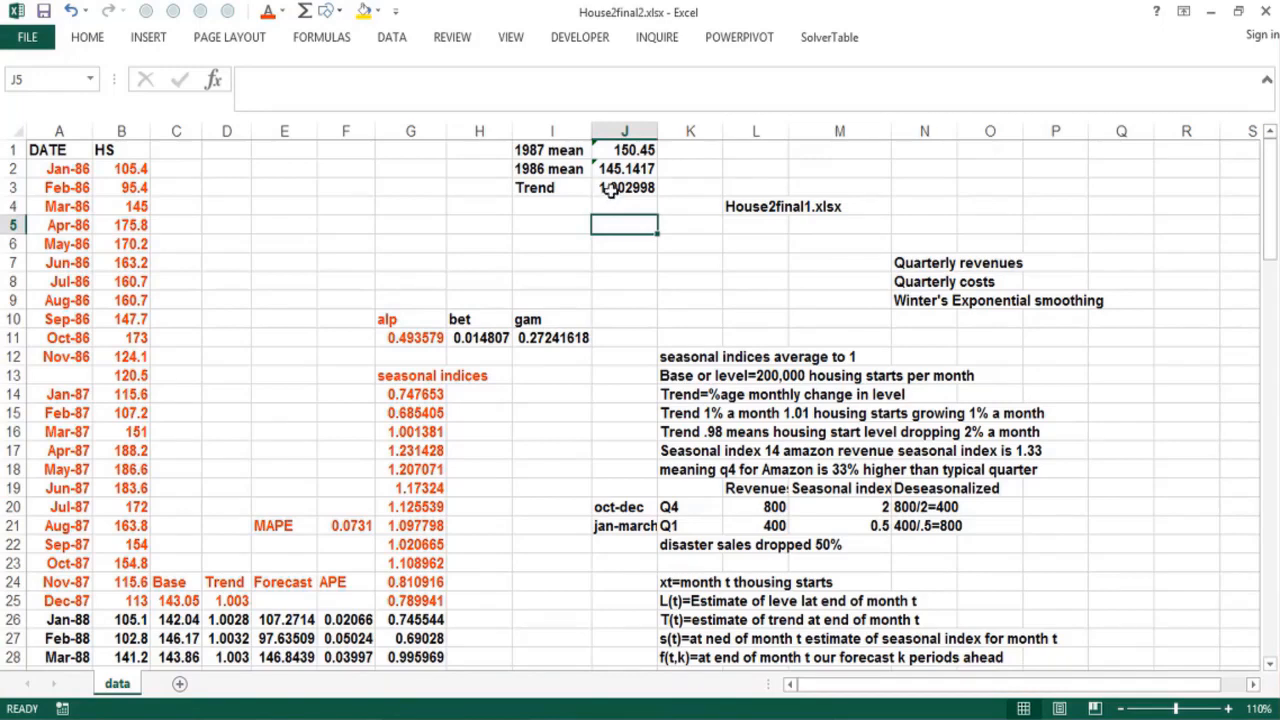
pyautogui.click(610, 190)
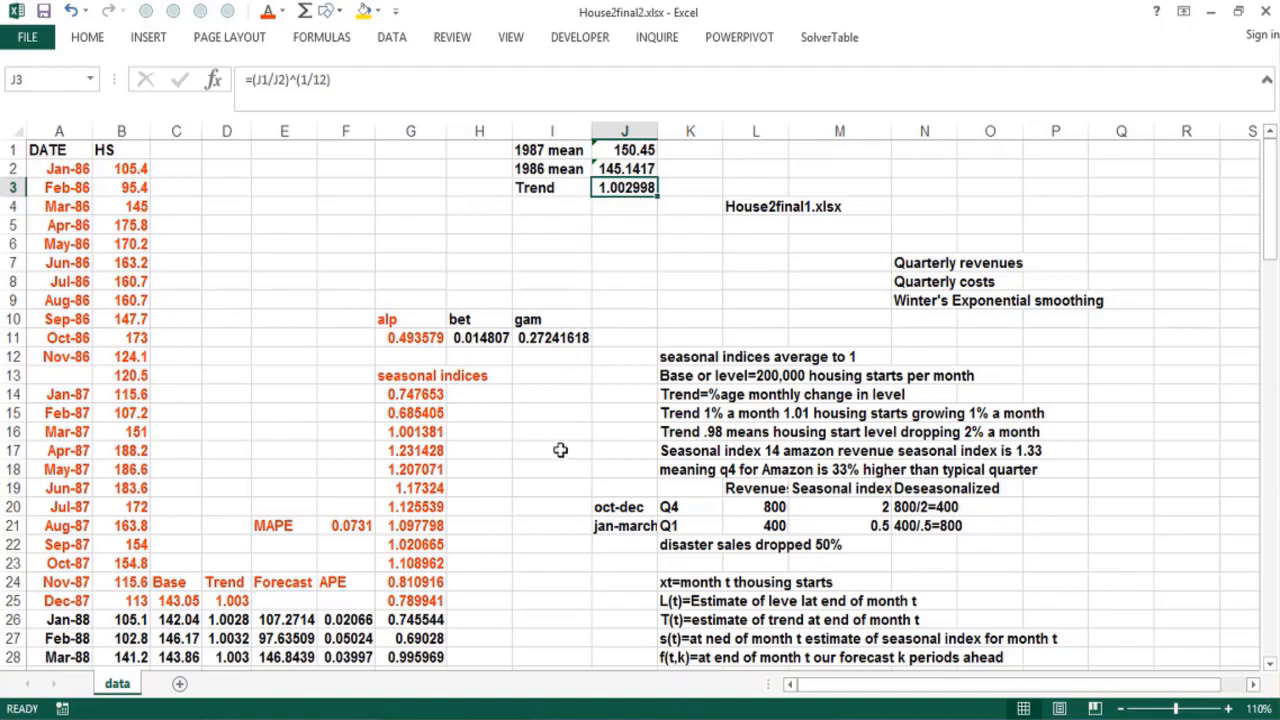
# Step: Compound the monthly trend over a year in I7 with the formula =J3^12
pyautogui.click(549, 262)
pyautogui.write('=')
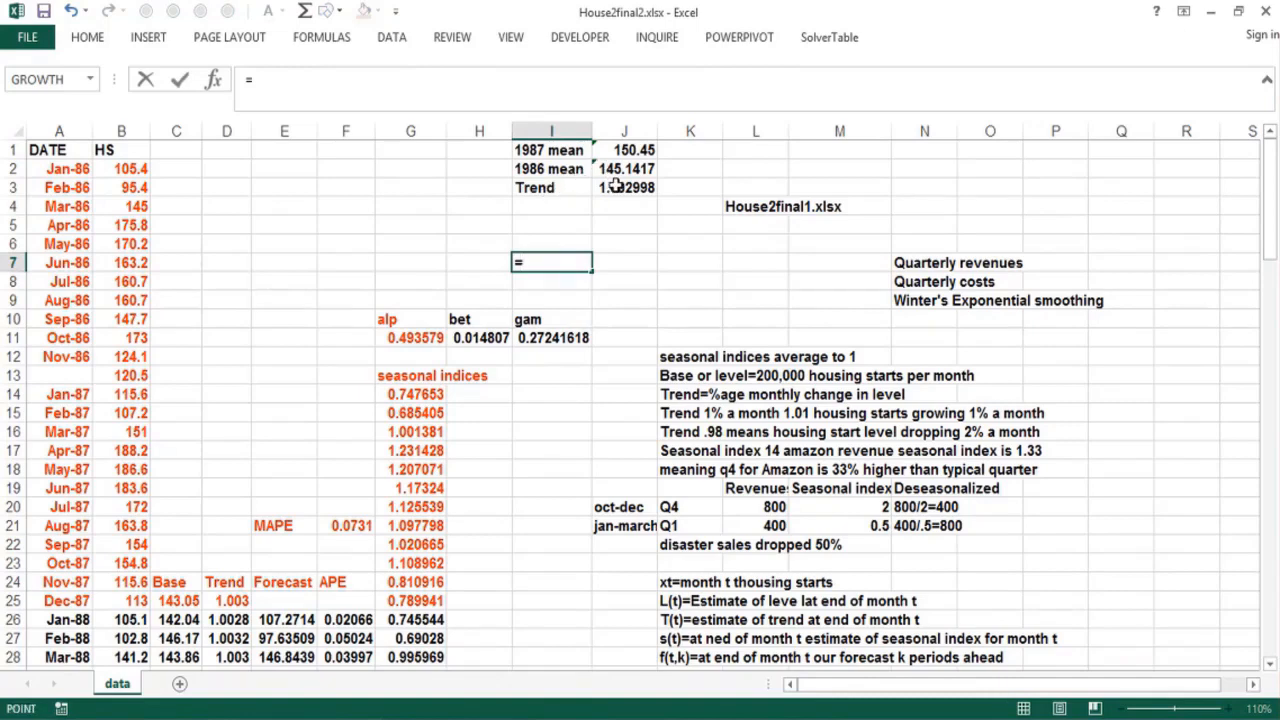
pyautogui.click(614, 186)
pyautogui.write('^1')
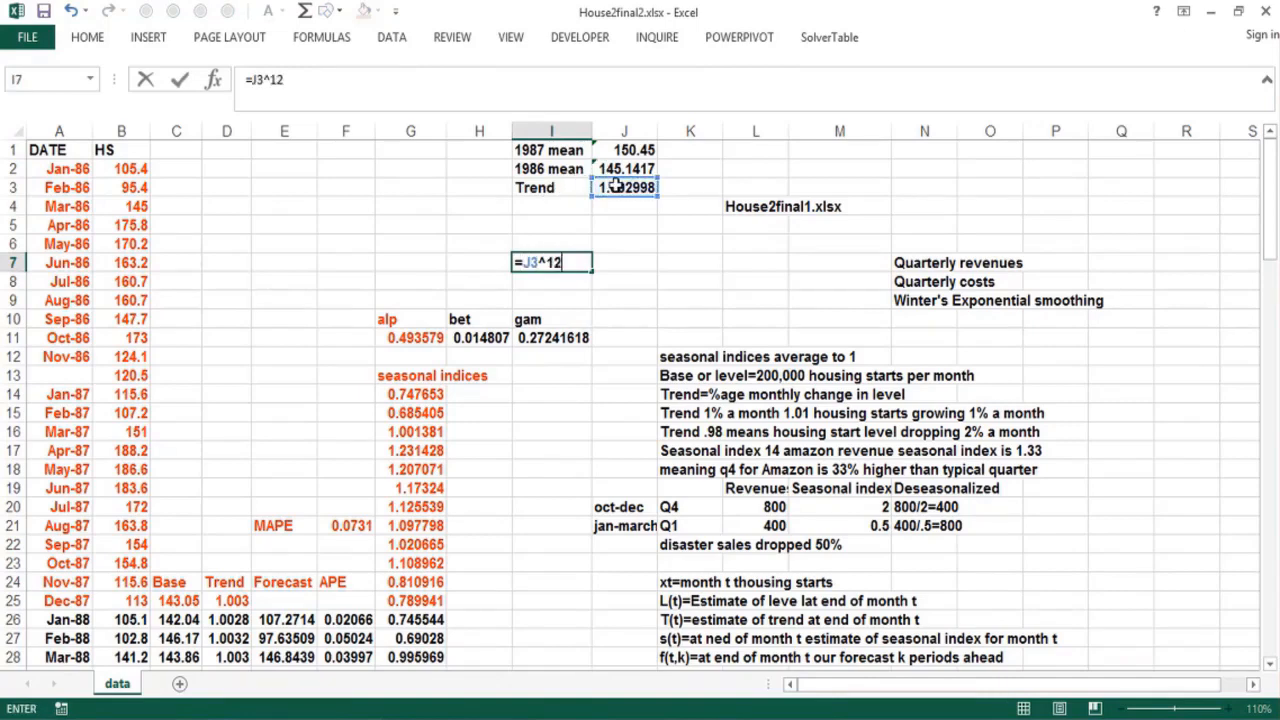
pyautogui.write('2')
pyautogui.press('Return')
# Step: Calculate the ratio of the 1987 mean to the 1986 mean in I8 with the formula =J1/J2
pyautogui.write('=')
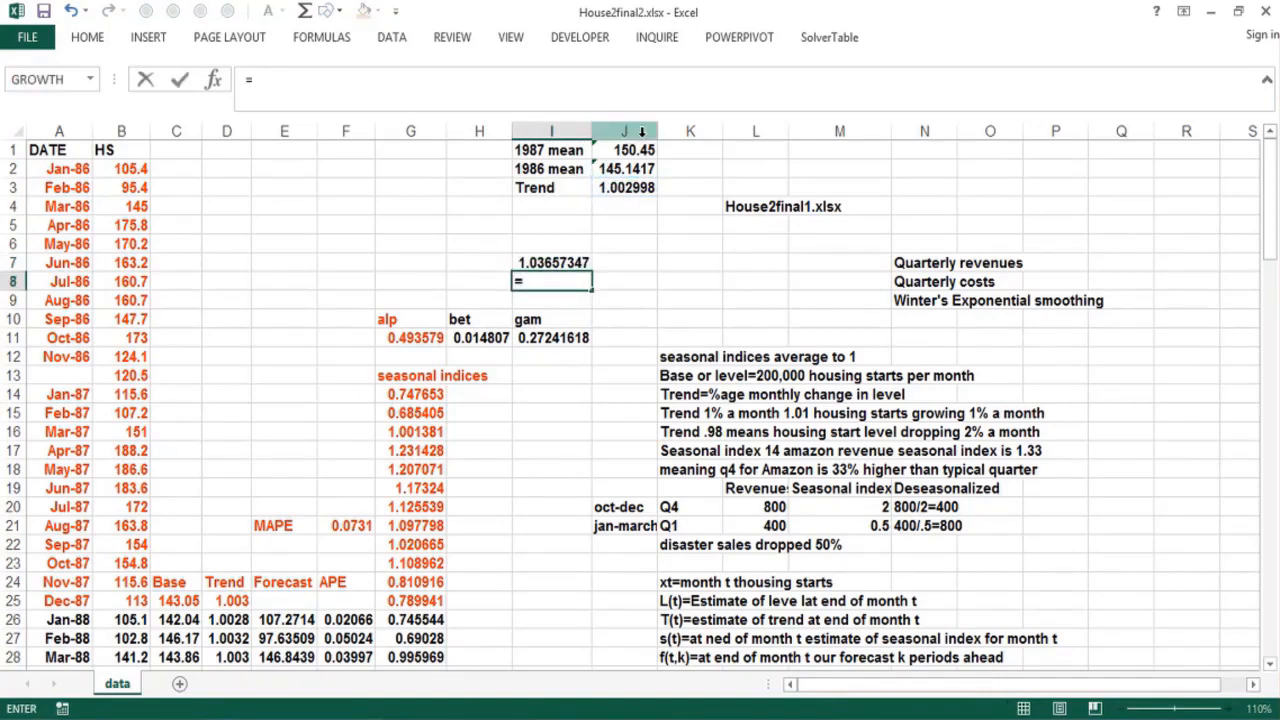
pyautogui.click(628, 146)
pyautogui.write('/')
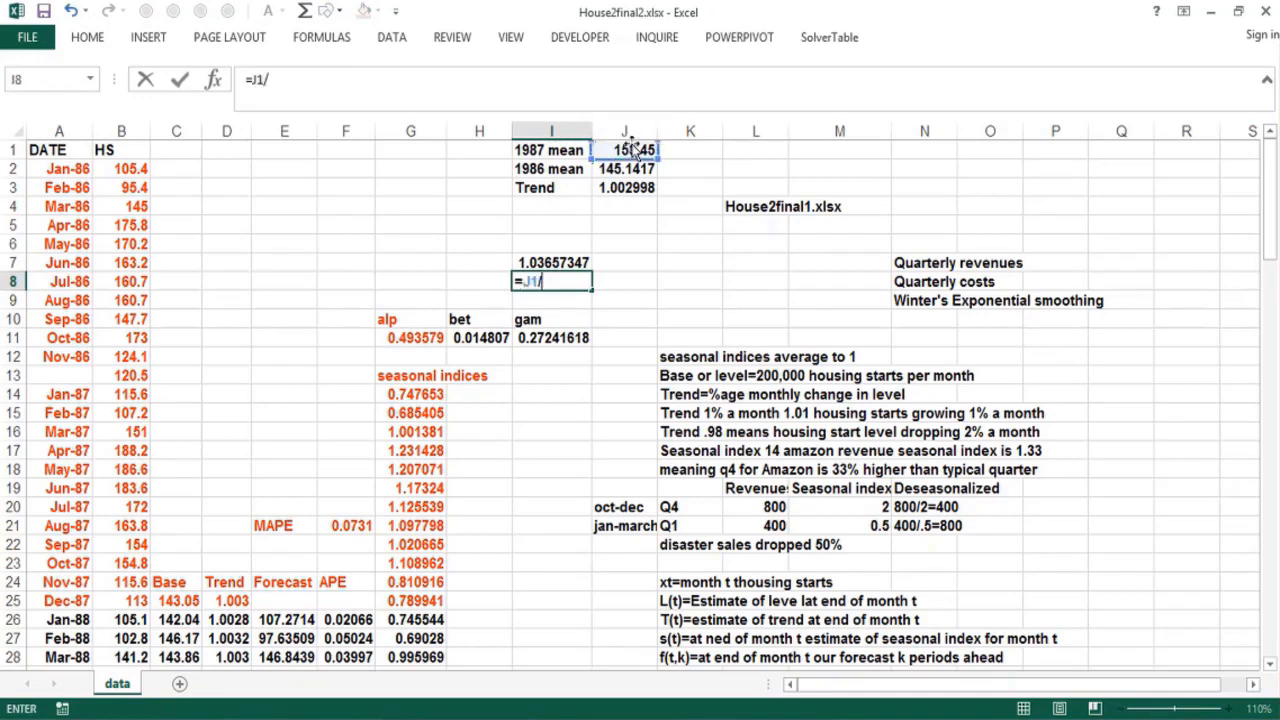
pyautogui.click(623, 169)
pyautogui.press('Return')
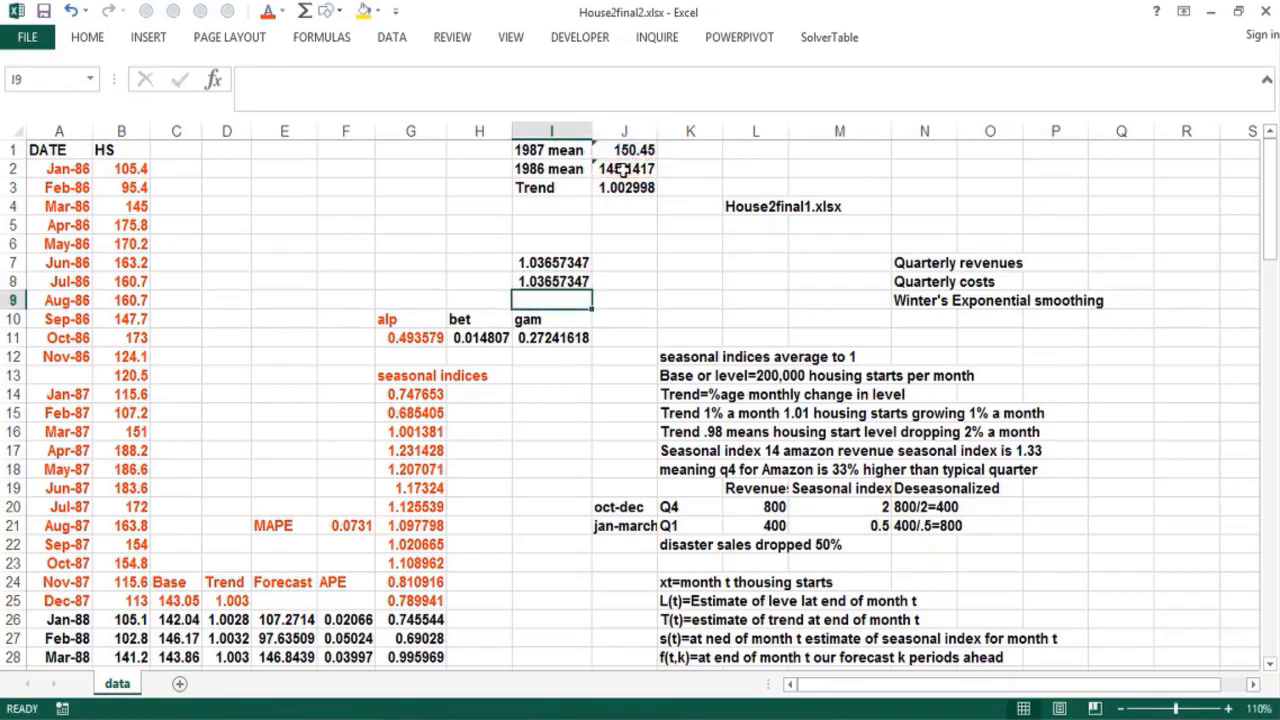
# Step: Inspect the December 1987 base and trend formulas in C25 and D25, and the Trend formula in J3
pyautogui.click(128, 605)
pyautogui.click(176, 602)
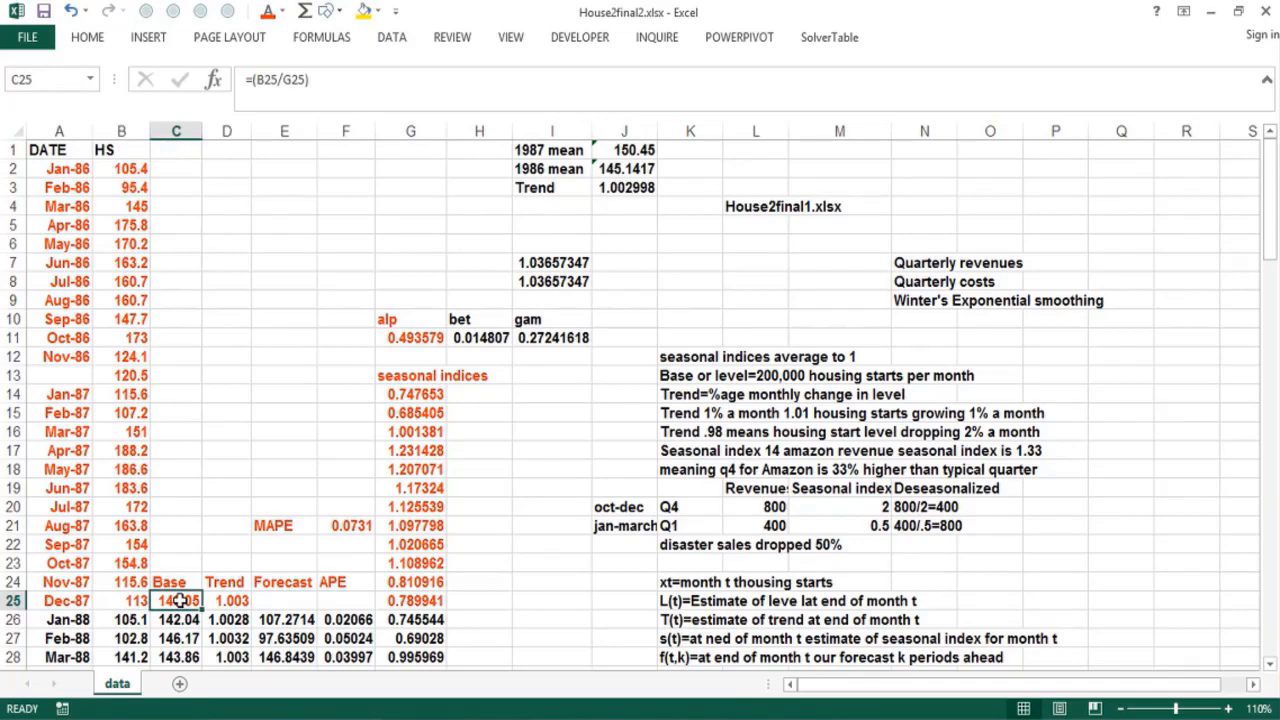
pyautogui.click(228, 601)
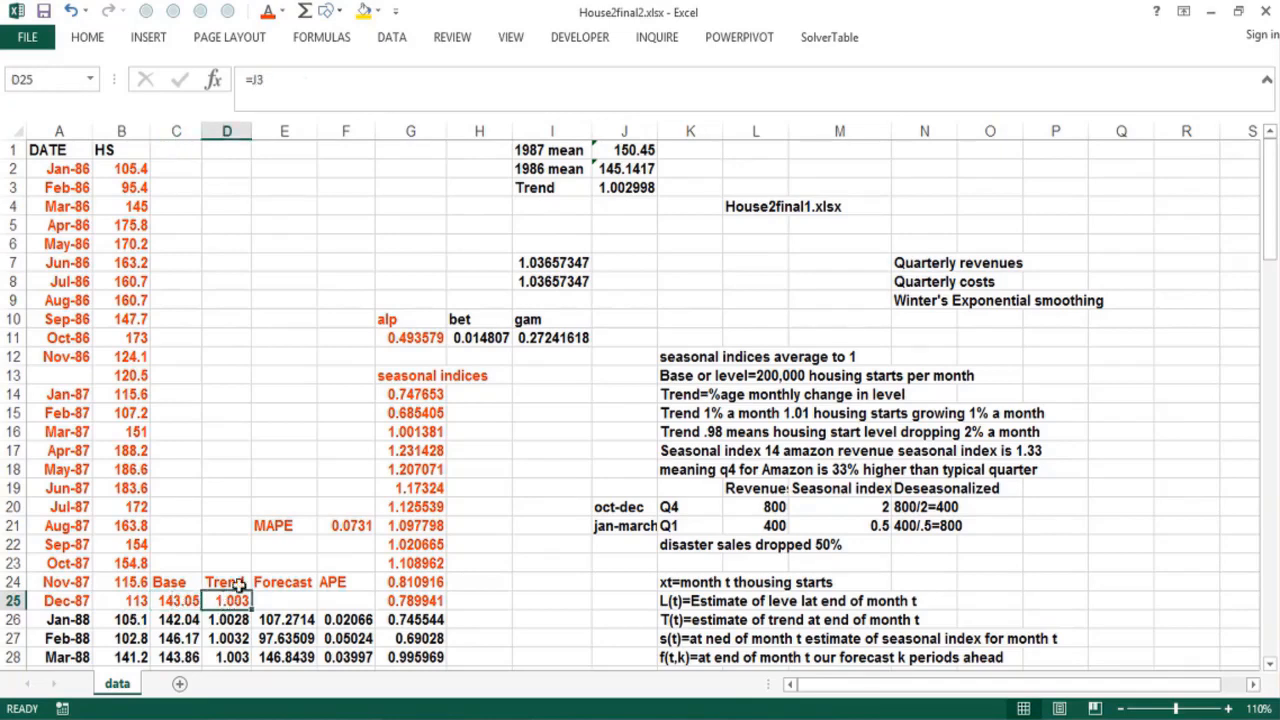
pyautogui.click(622, 187)
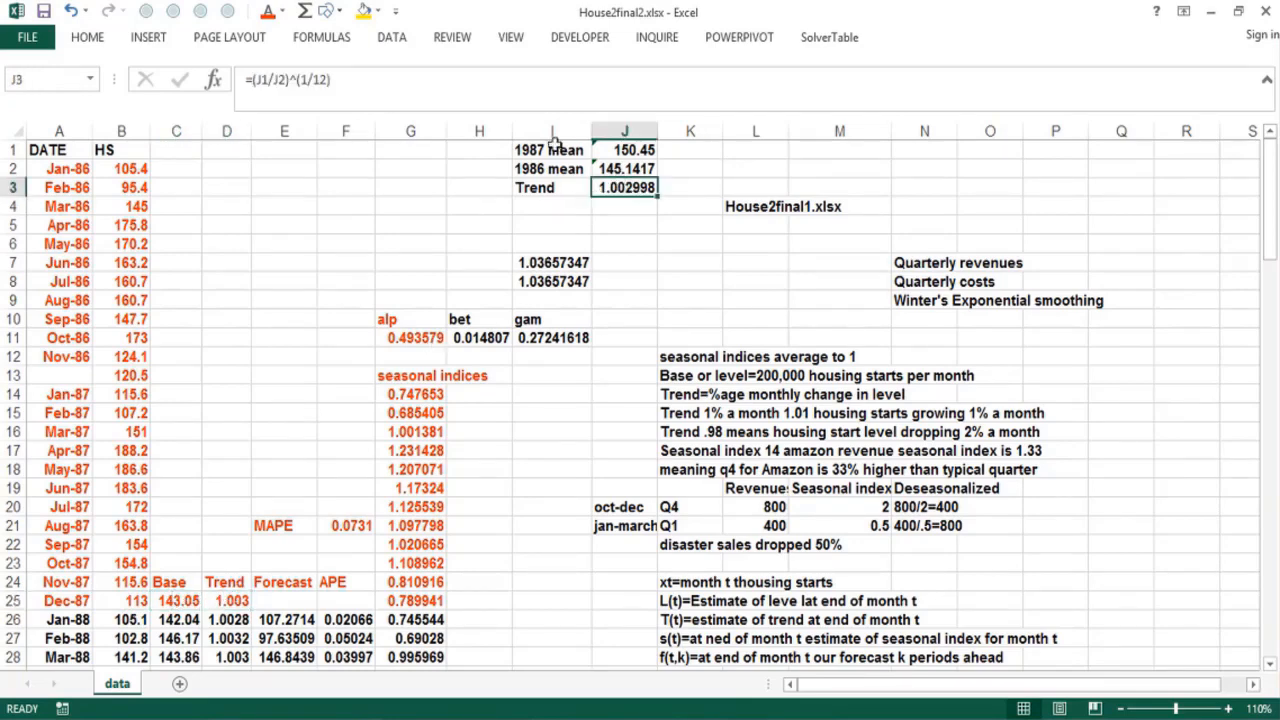
# Step: Draw a straight arrow from the Trend value in J3 to the initial trend in D25
pyautogui.click(337, 11)
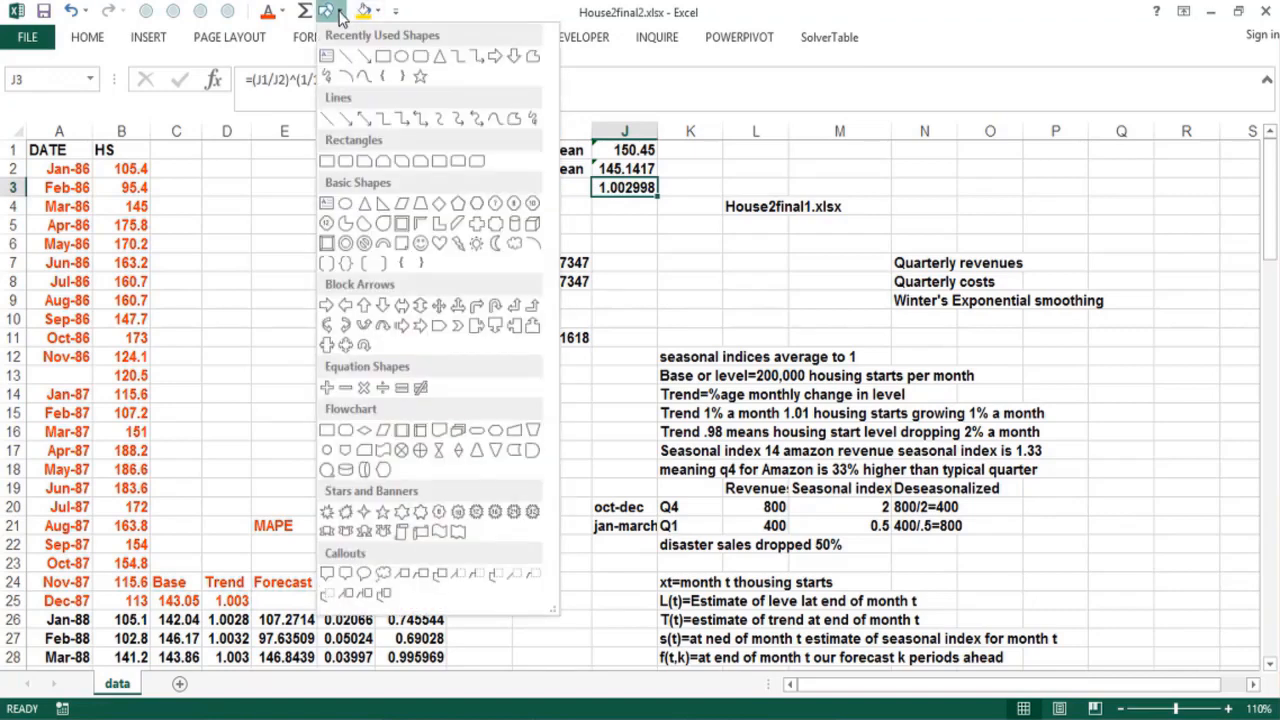
pyautogui.click(364, 57)
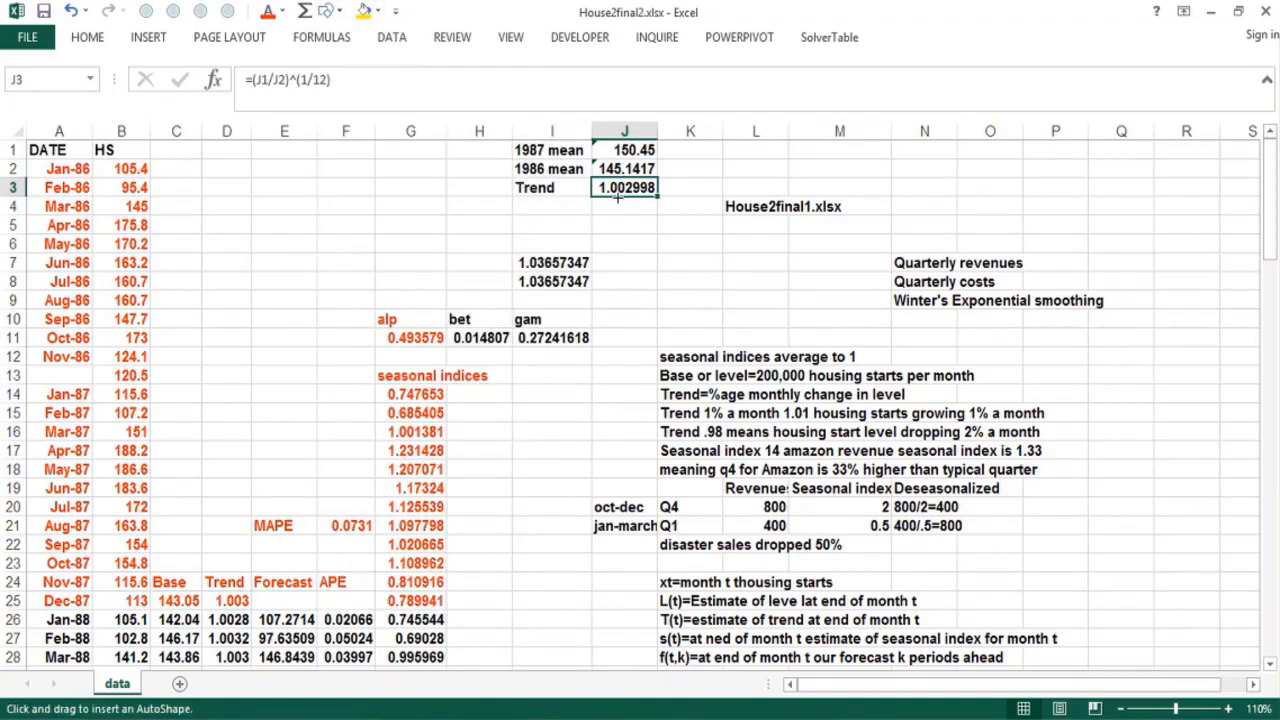
pyautogui.moveTo(616, 200)
pyautogui.mouseDown()
pyautogui.moveTo(340, 354)
pyautogui.moveTo(217, 591)
pyautogui.moveTo(227, 599)
pyautogui.mouseUp()
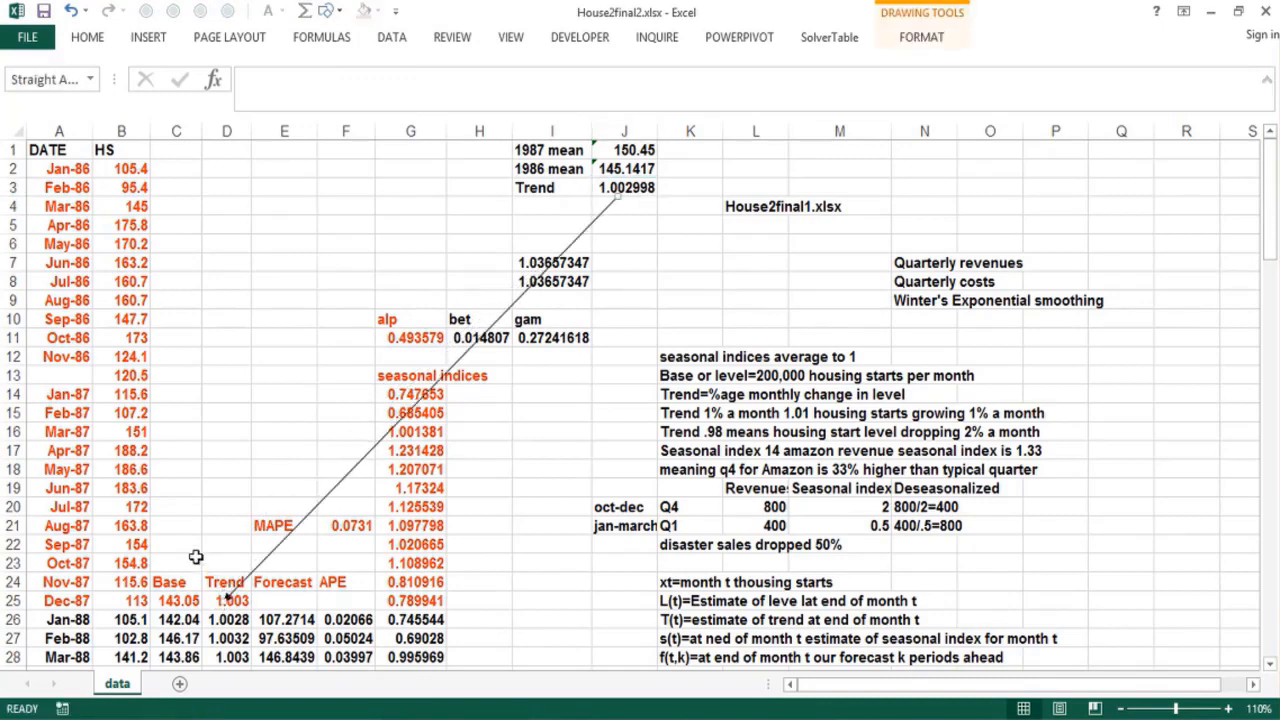
pyautogui.click(195, 558)
# Step: Examine how the initial base in C25 is built from the December 1987 housing starts in B25 and the seasonal index in G25
pyautogui.click(130, 600)
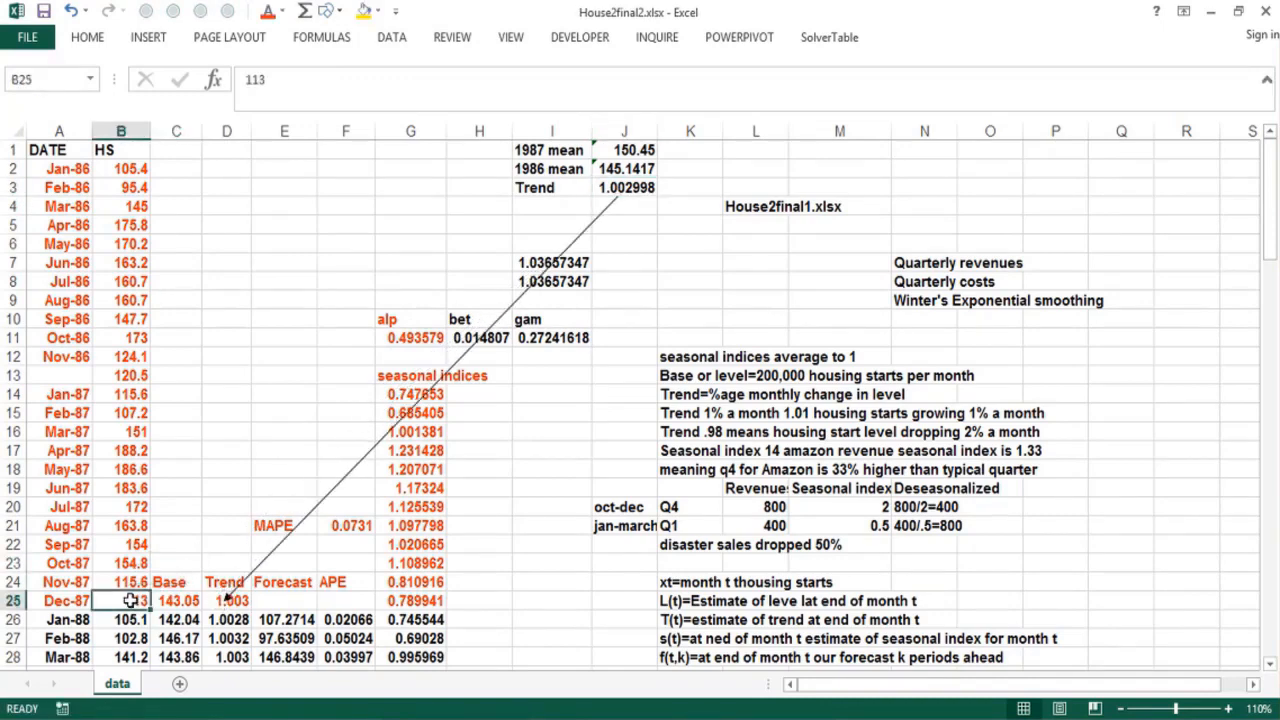
pyautogui.click(176, 601)
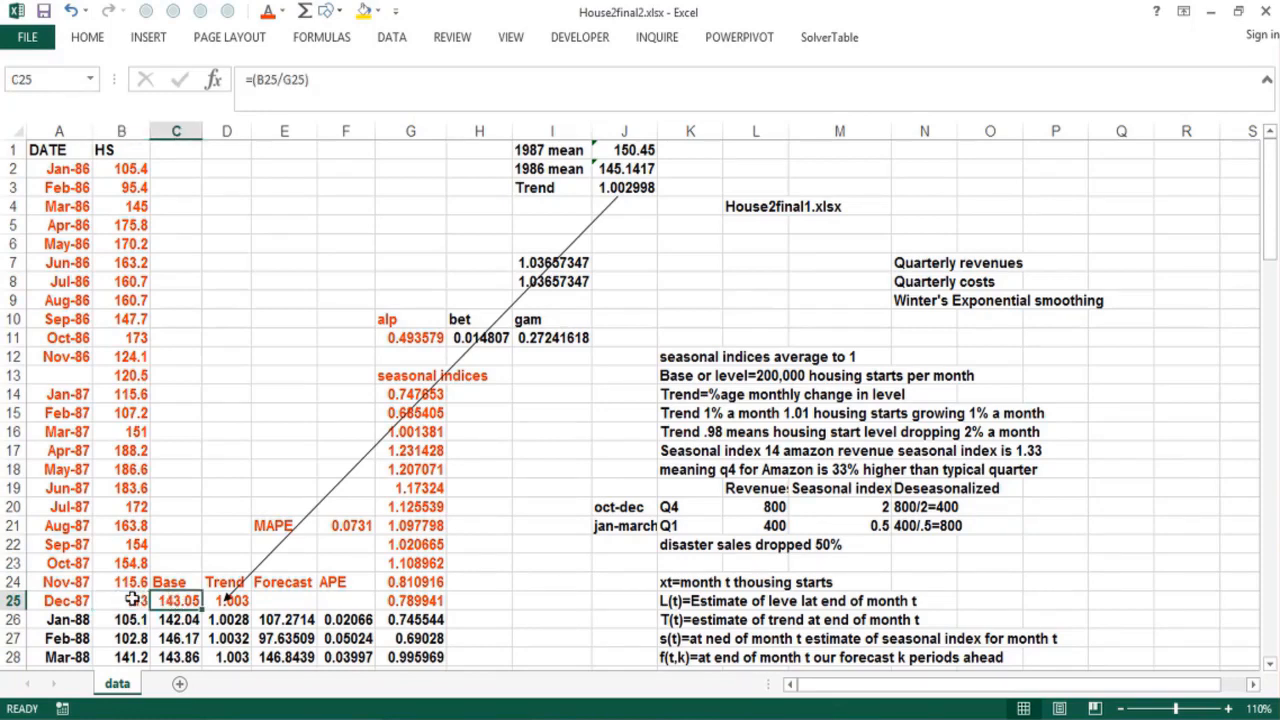
pyautogui.click(130, 600)
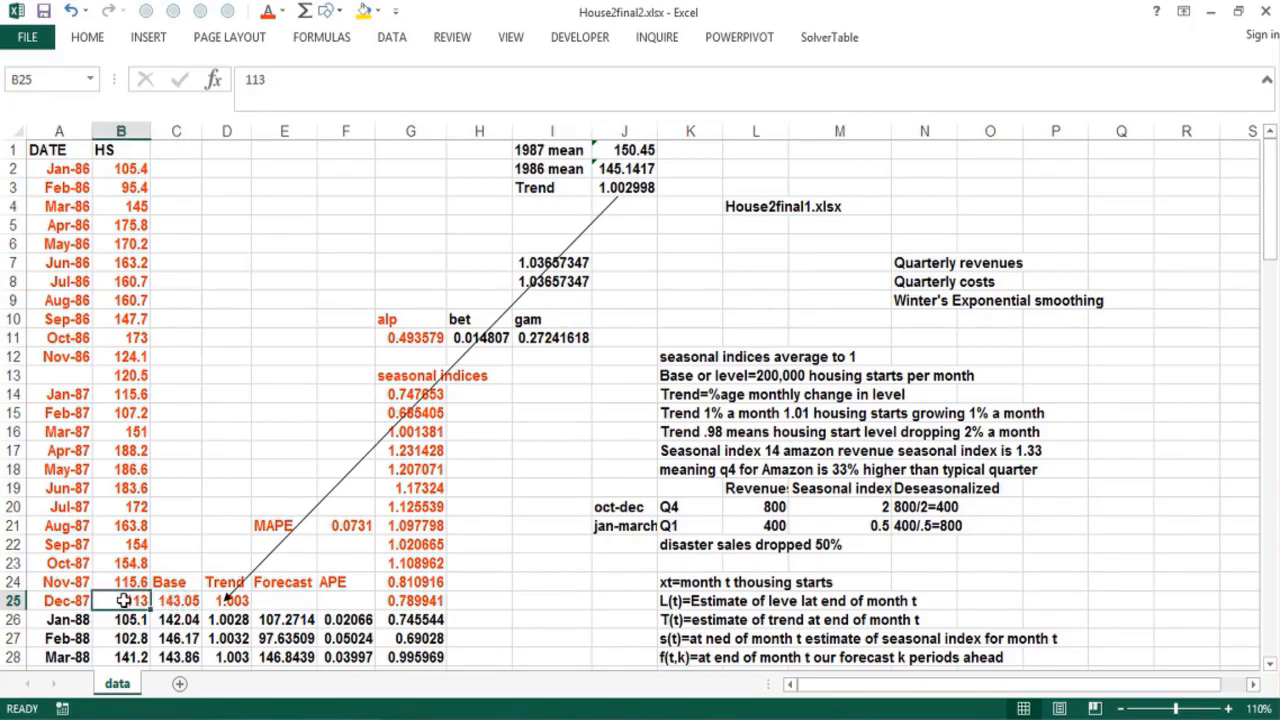
pyautogui.click(188, 599)
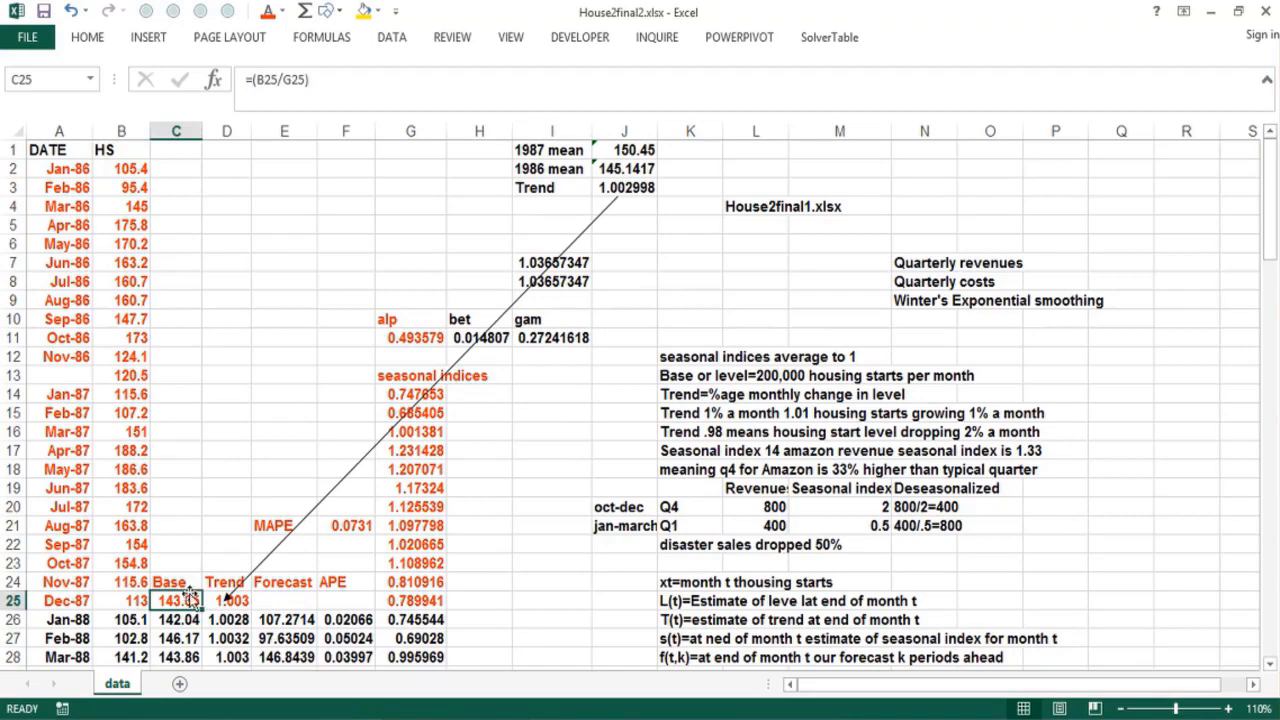
pyautogui.click(408, 599)
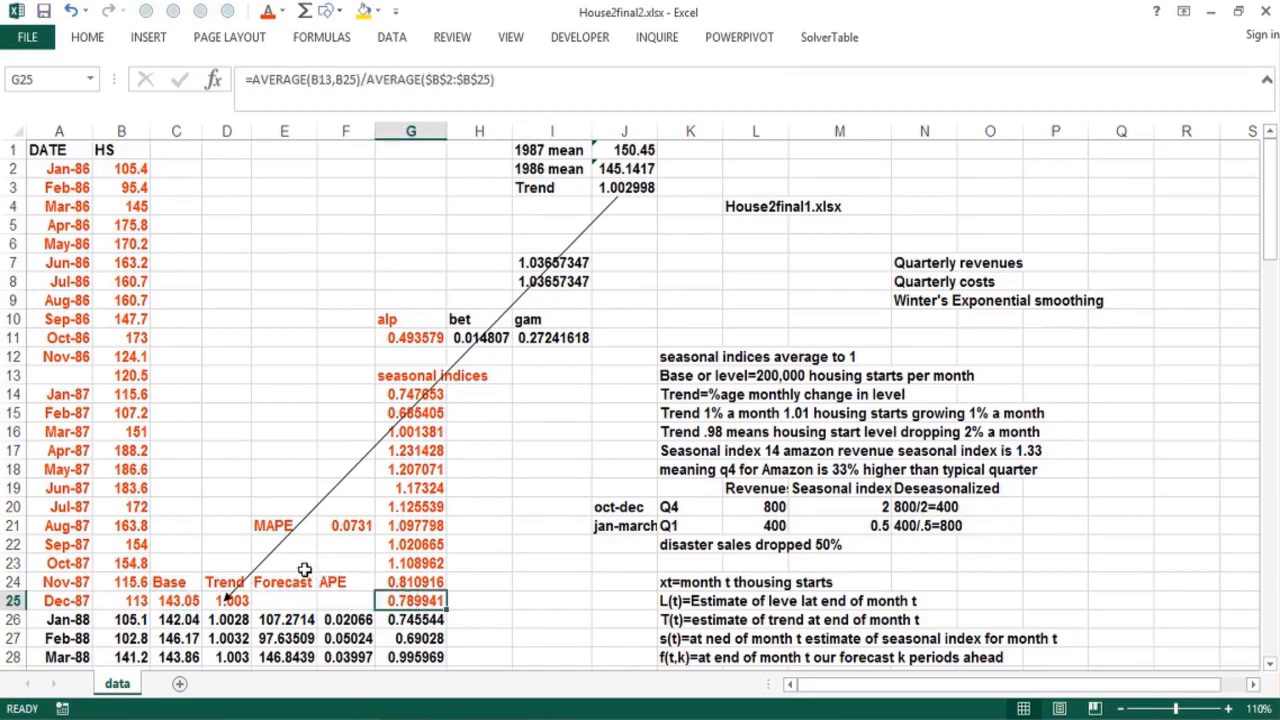
pyautogui.click(124, 601)
pyautogui.click(178, 599)
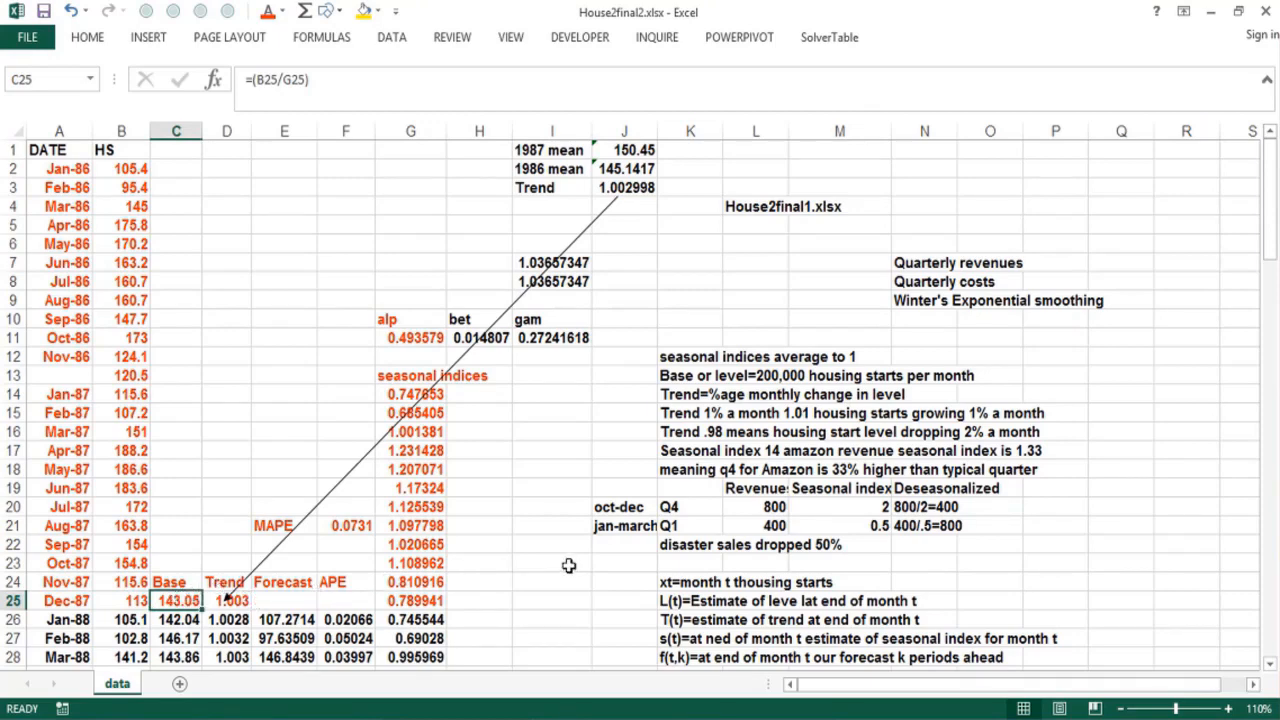
# Step: Inspect the 1988 updating formulas for base in C26, trend in D27, seasonal index in G26 and forecast in E26
pyautogui.click(172, 621)
pyautogui.click(244, 637)
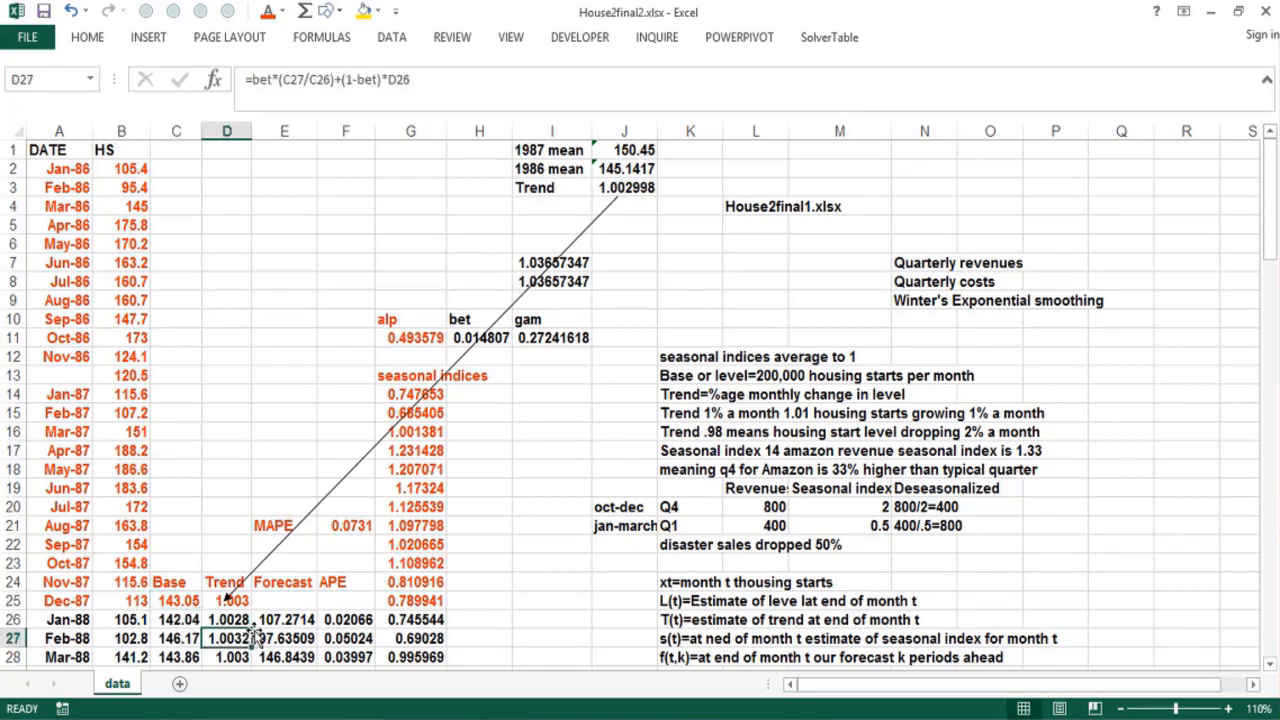
pyautogui.click(402, 622)
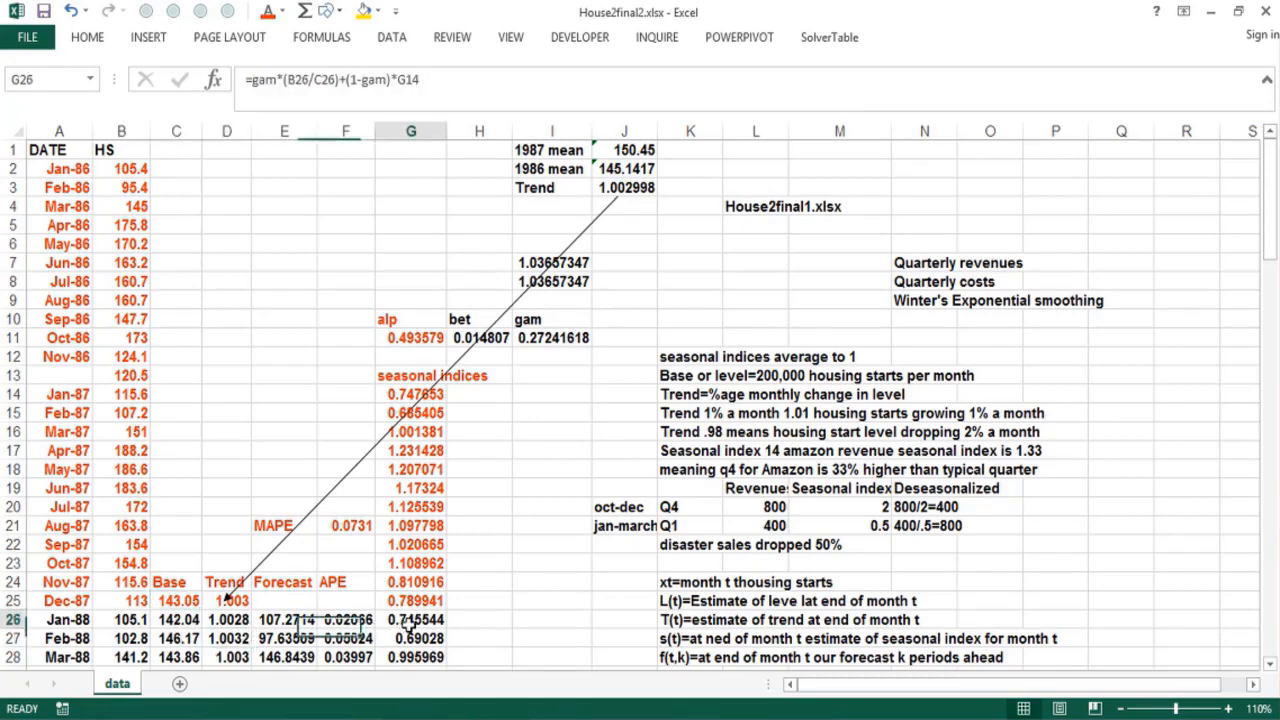
pyautogui.click(288, 620)
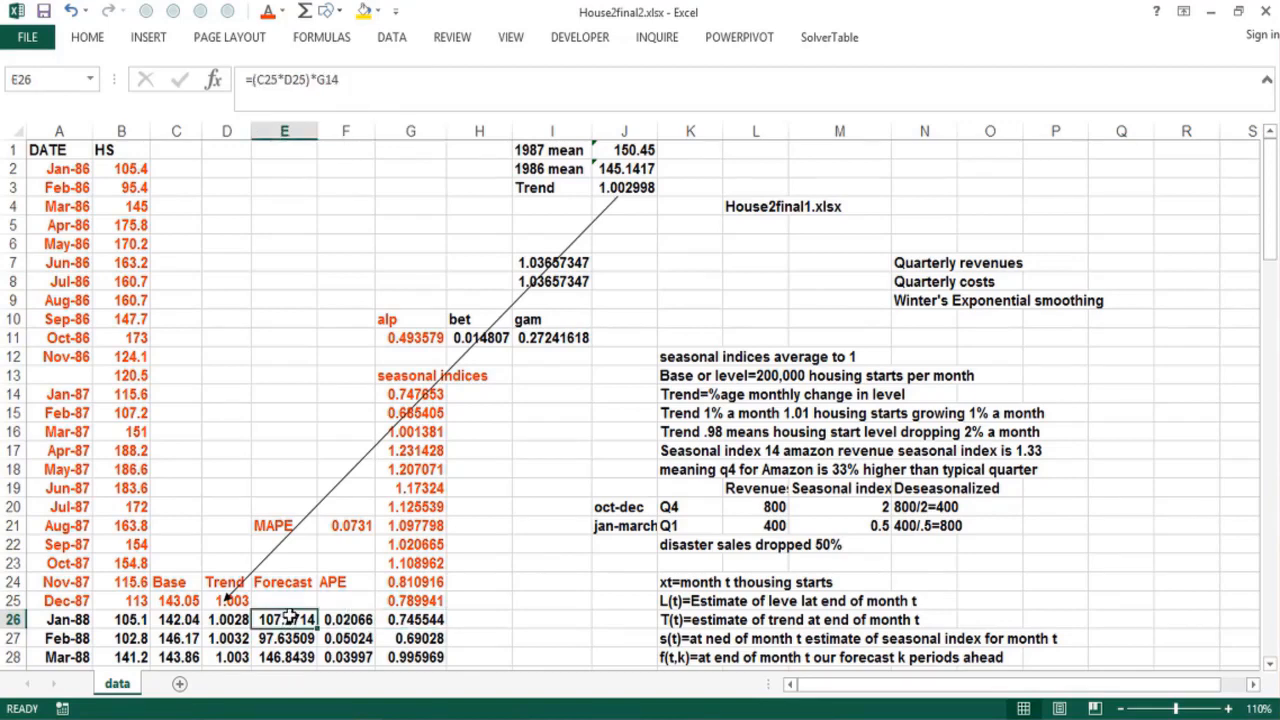